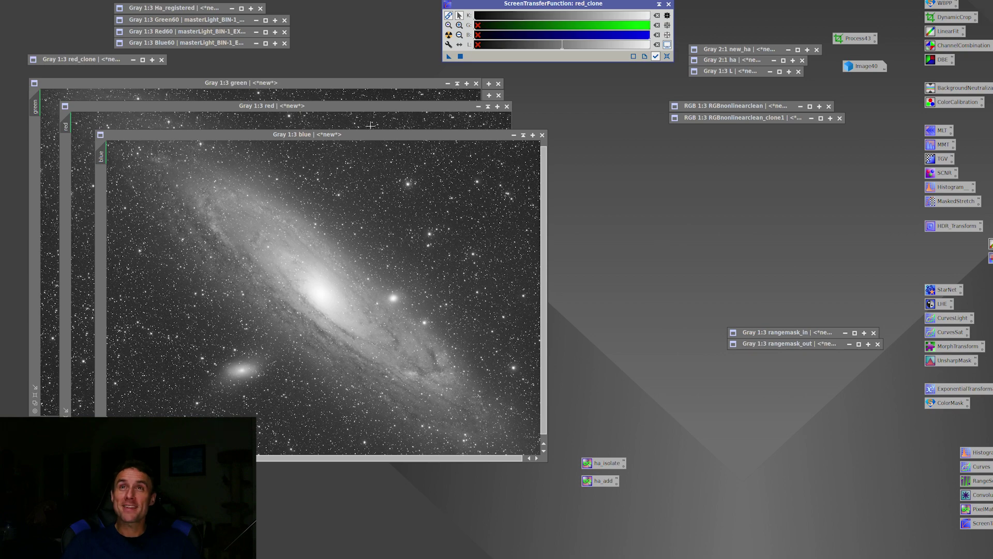
pyautogui.moveTo(376, 136); pyautogui.dragTo(826, 68)
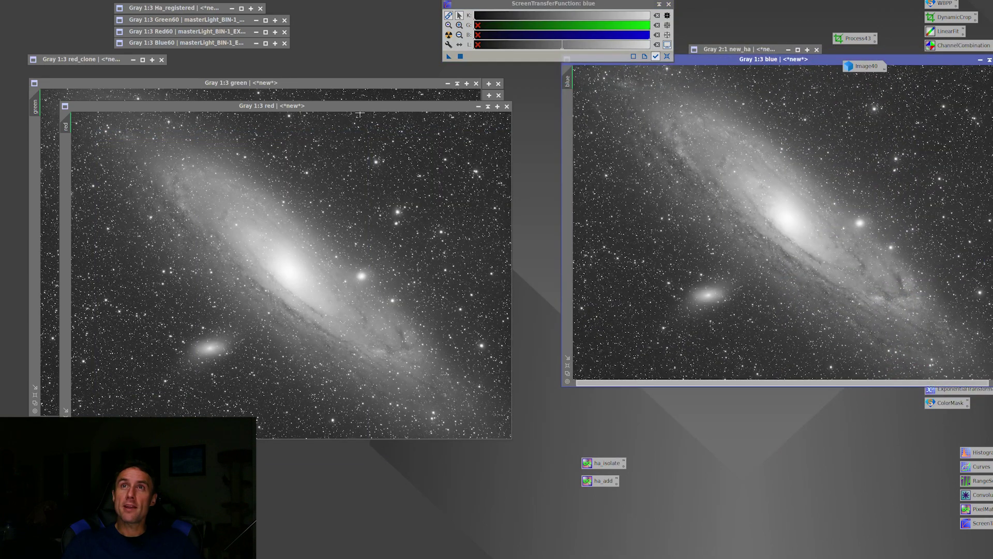
pyautogui.moveTo(359, 106); pyautogui.dragTo(617, 290)
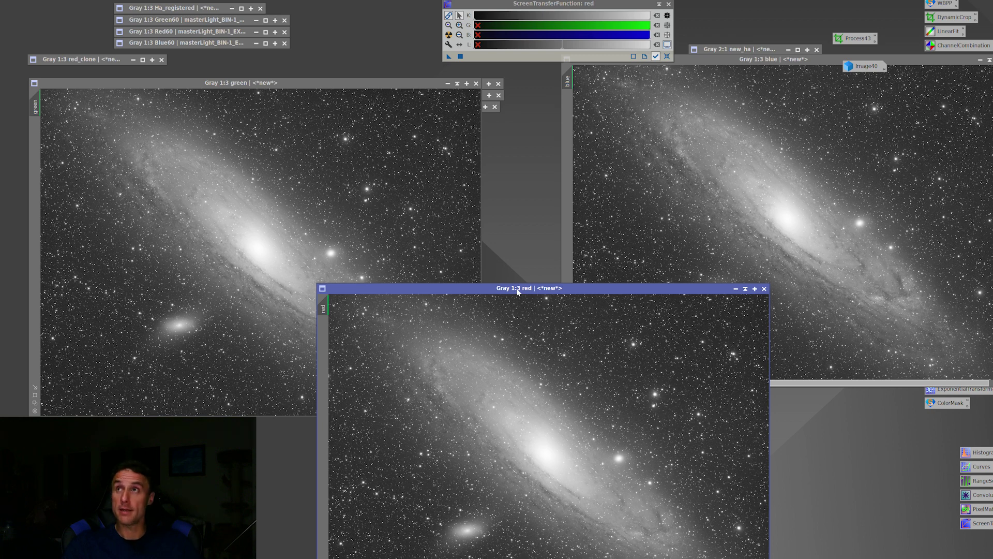
pyautogui.moveTo(820, 61); pyautogui.dragTo(769, 85)
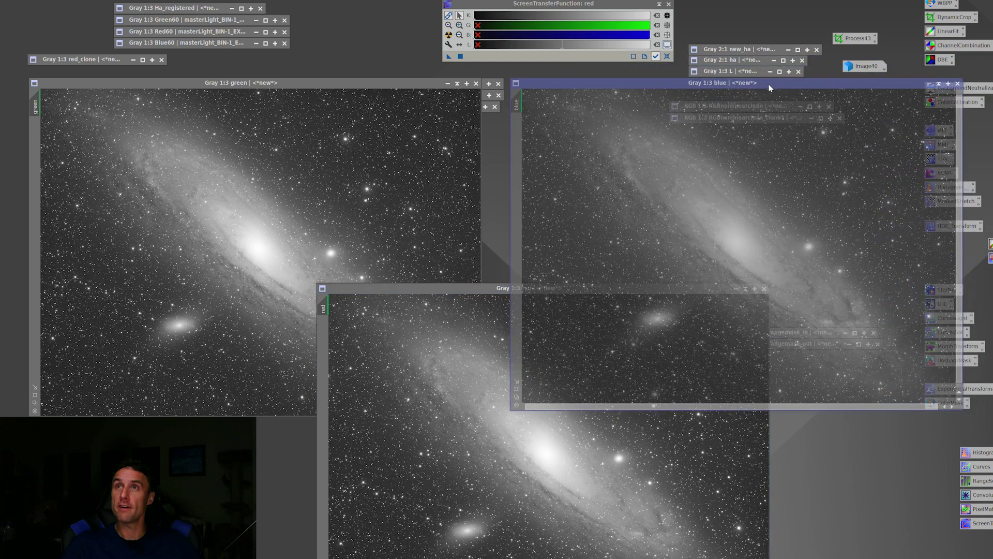
pyautogui.moveTo(487, 291); pyautogui.dragTo(227, 121)
pyautogui.moveTo(564, 83); pyautogui.dragTo(137, 150)
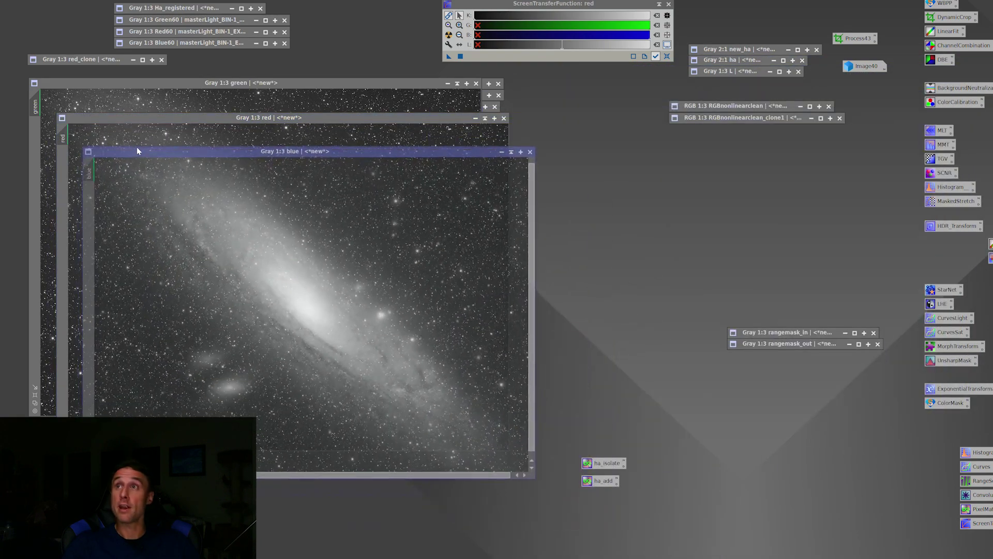
# Restore the RGBnonlinearclean_clone1 colour composite, move it right and zoom in on it
pyautogui.doubleClick(729, 118)
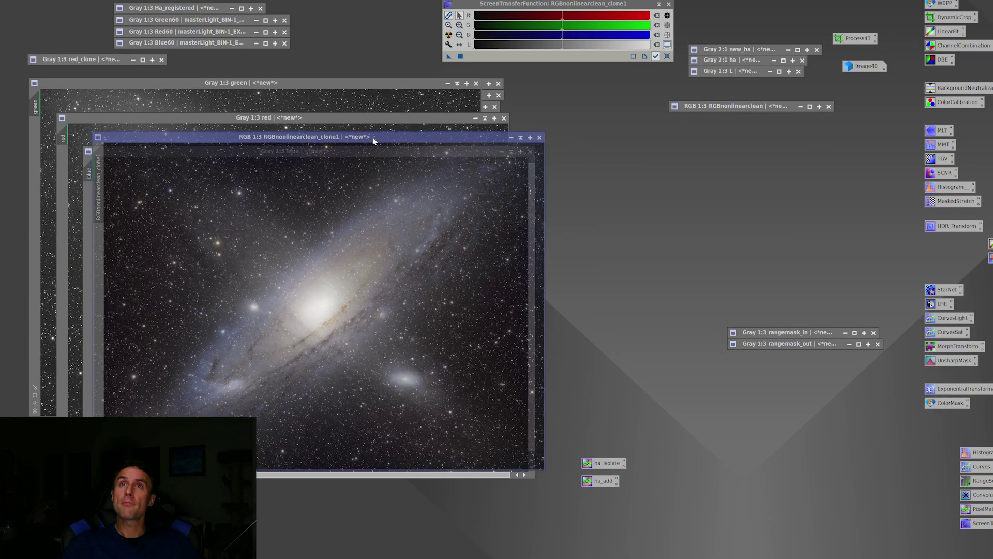
pyautogui.moveTo(373, 141); pyautogui.dragTo(517, 156)
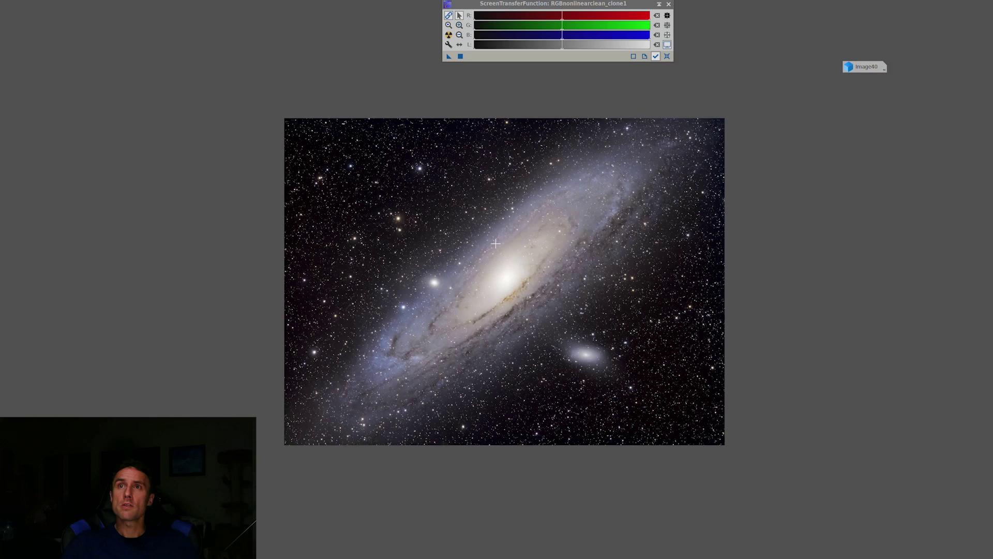
pyautogui.scroll(1, 495, 243)
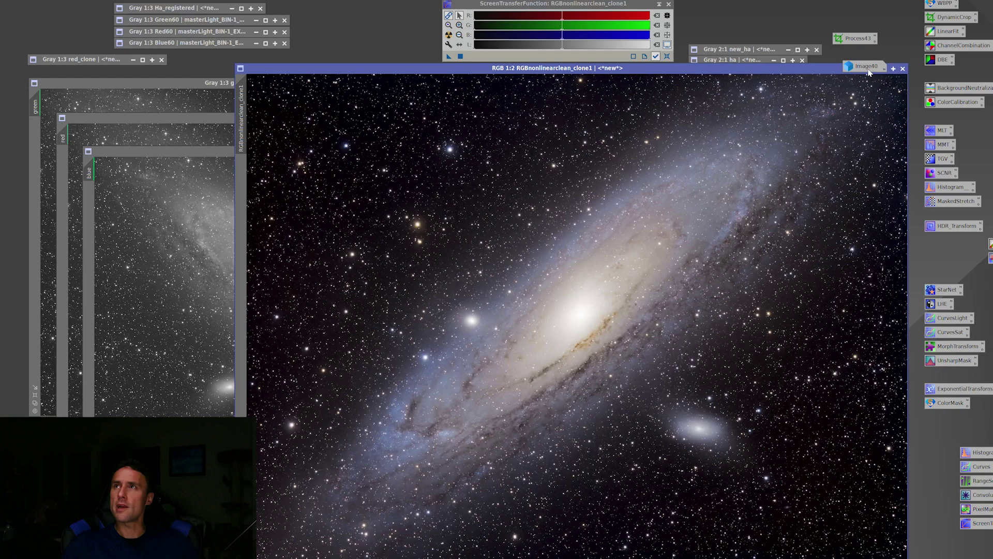
# Reposition the colour composite window and shade it away to an icon
pyautogui.moveTo(850, 72)
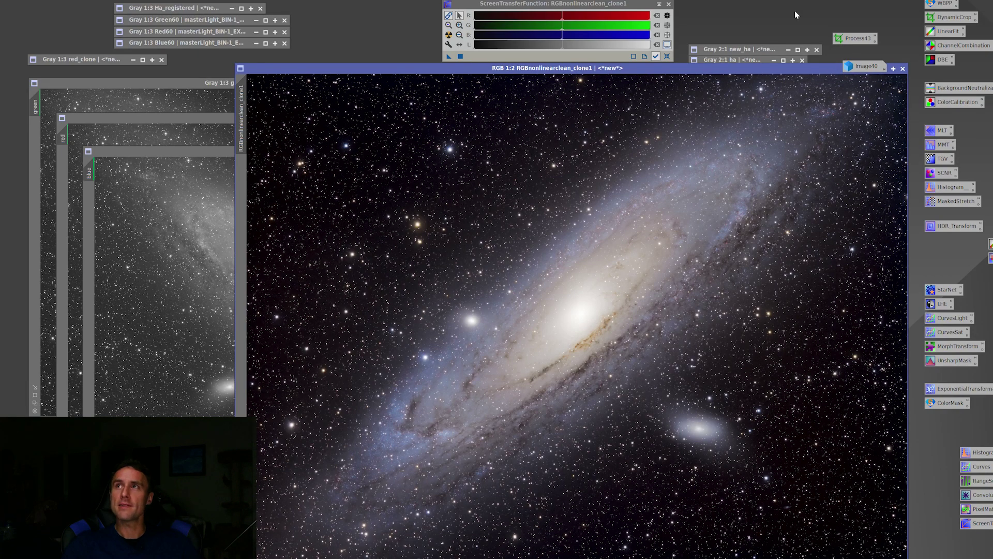
pyautogui.click(801, 60)
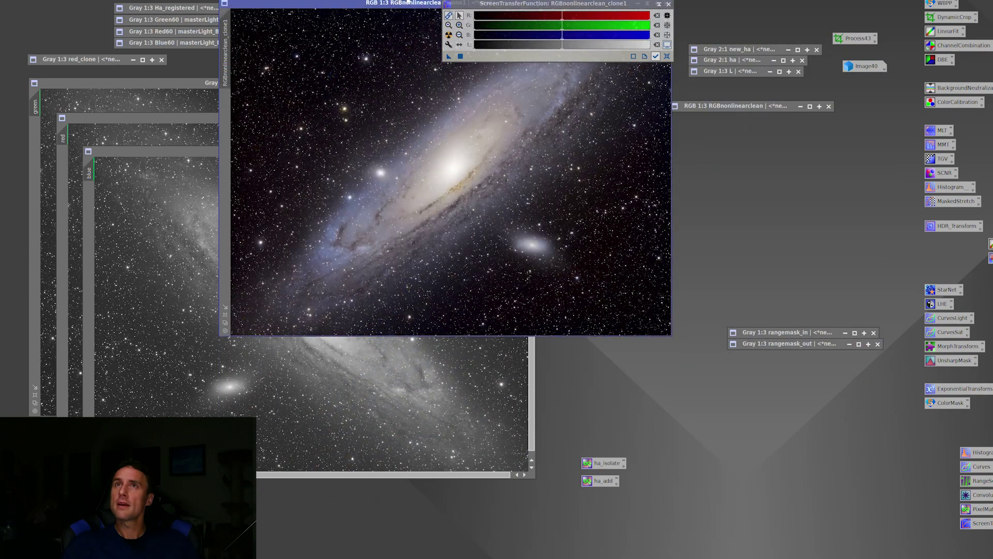
pyautogui.moveTo(409, 3); pyautogui.dragTo(501, 168)
pyautogui.click(746, 169)
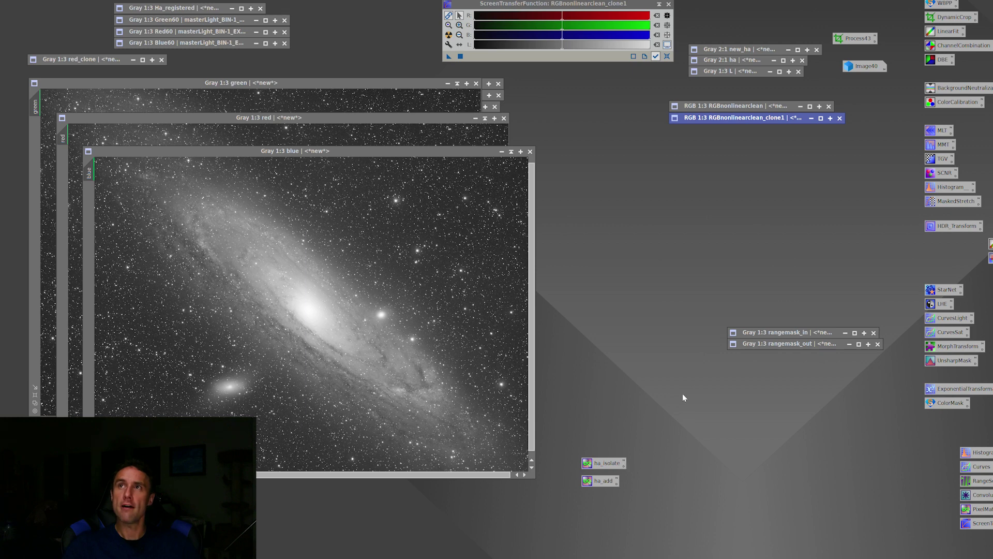
# Restore the ha image, enlarge it, then shrink it back and zoom out to fit the galaxy
pyautogui.doubleClick(753, 59)
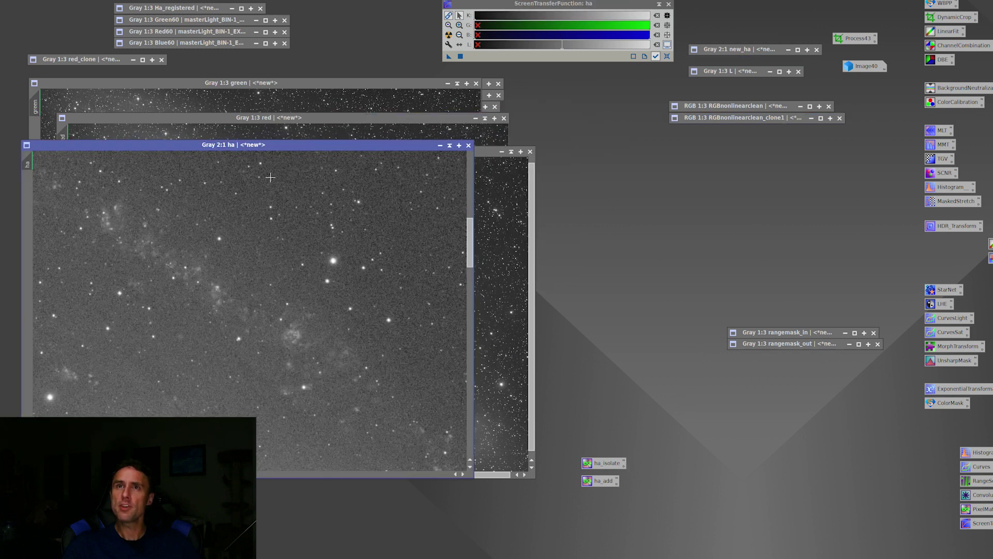
pyautogui.scroll(-3, 255, 230)
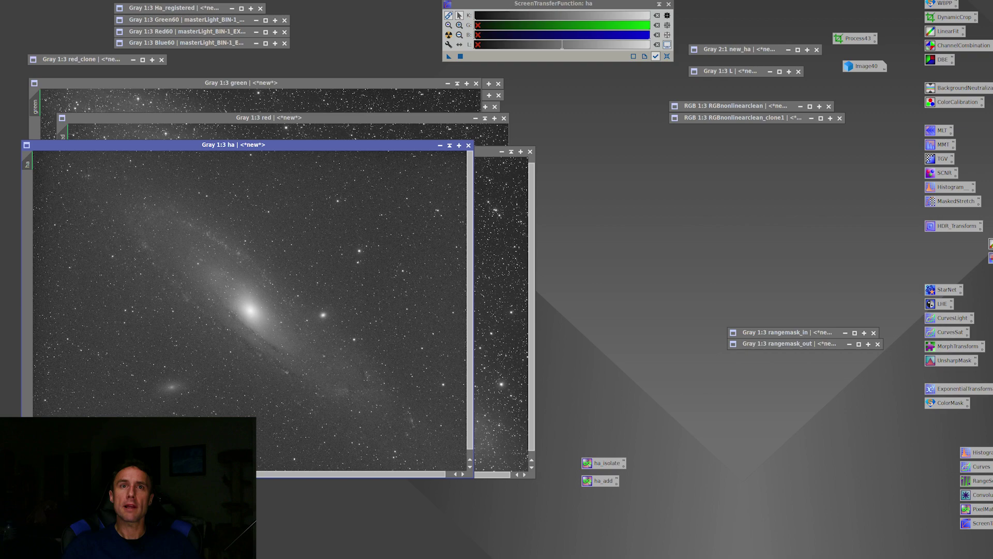
pyautogui.hotkey('ctrl', '+')
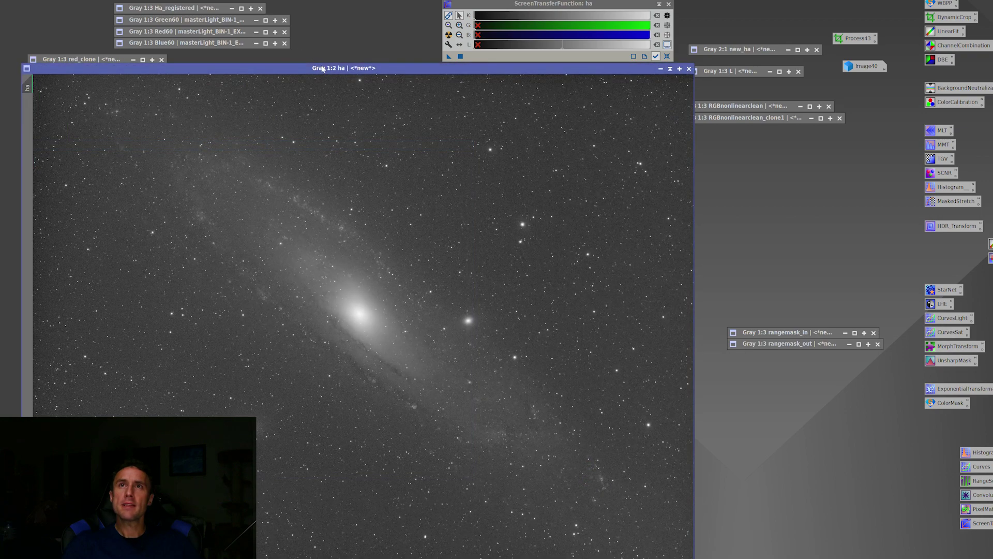
pyautogui.moveTo(322, 69); pyautogui.dragTo(506, 33)
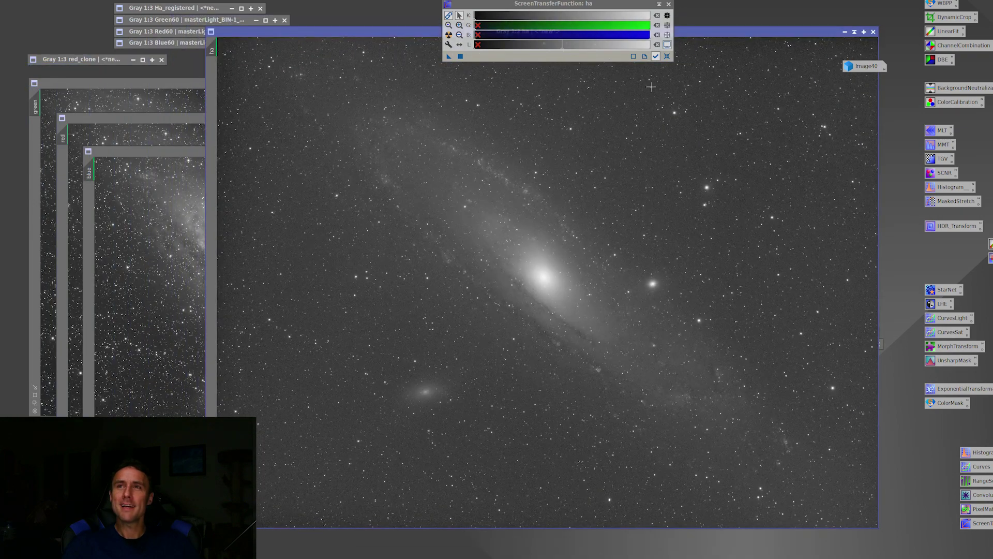
pyautogui.moveTo(742, 28); pyautogui.dragTo(792, 28)
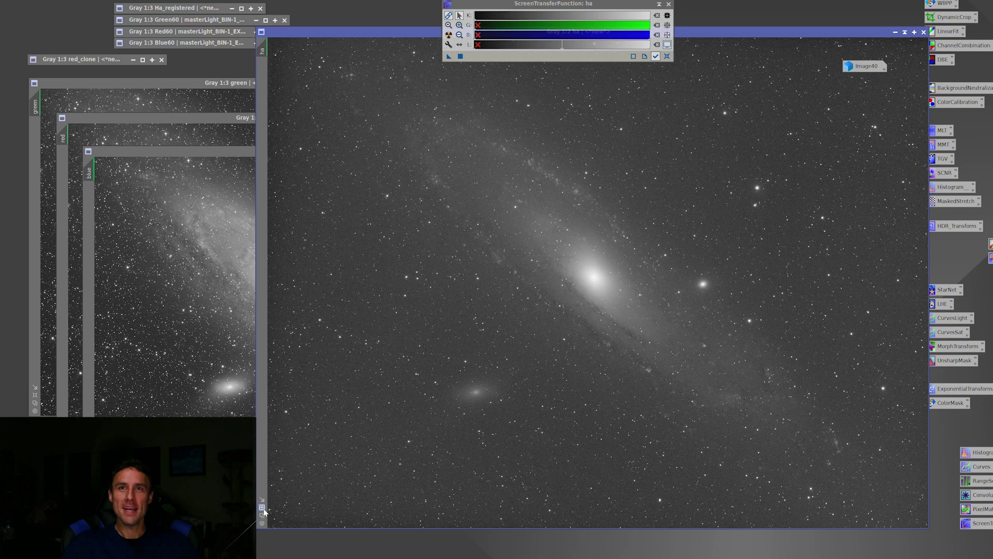
pyautogui.doubleClick(370, 32)
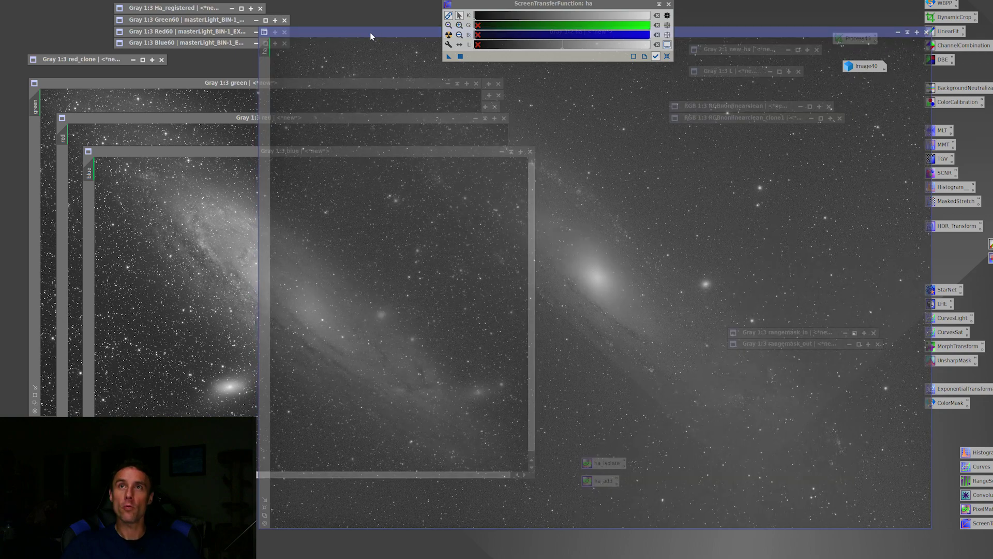
pyautogui.click(359, 552)
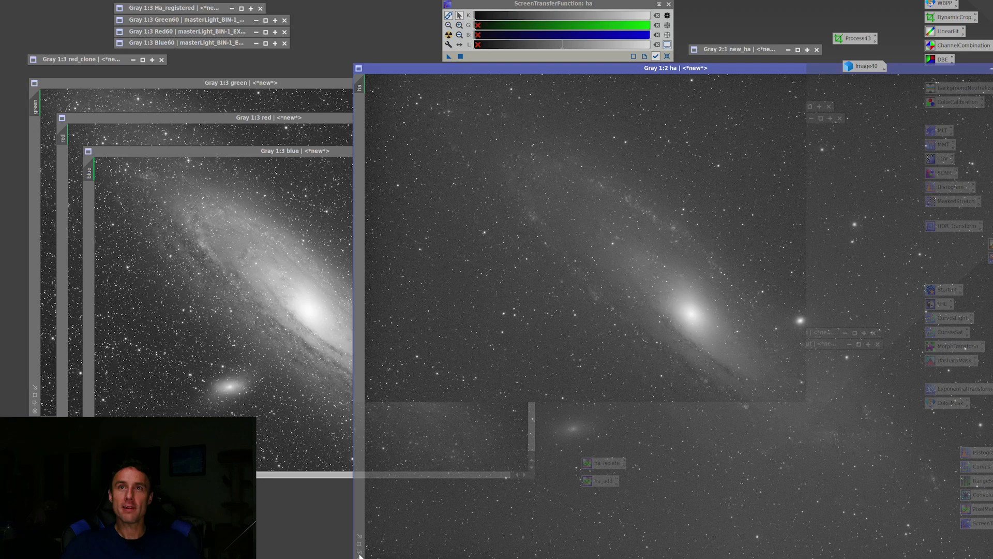
# Place the red channel window beside the ha window
pyautogui.moveTo(466, 69); pyautogui.dragTo(559, 139)
pyautogui.click(269, 119)
pyautogui.moveTo(326, 119); pyautogui.dragTo(277, 140)
pyautogui.moveTo(523, 138); pyautogui.dragTo(536, 139)
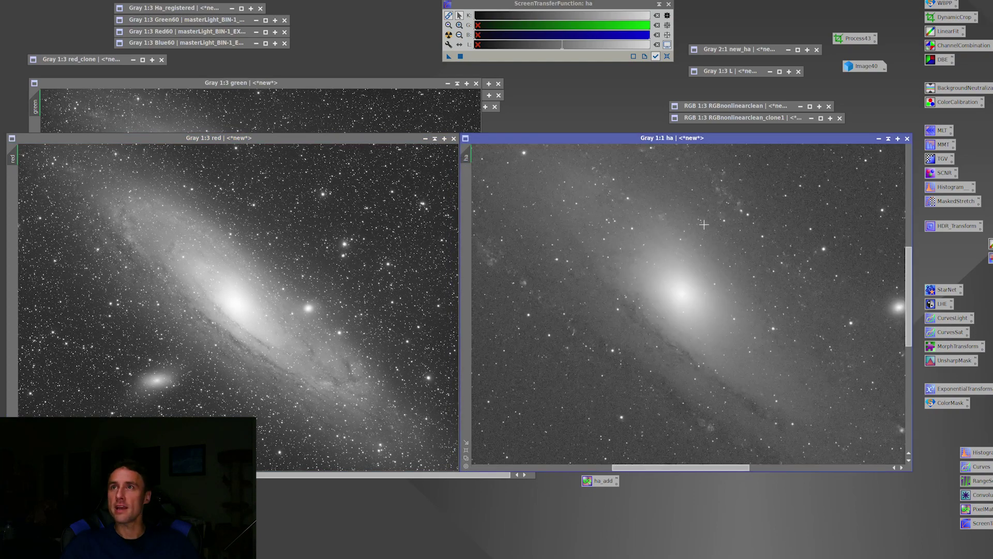
pyautogui.scroll(2, 713, 279)
pyautogui.scroll(1, 696, 243)
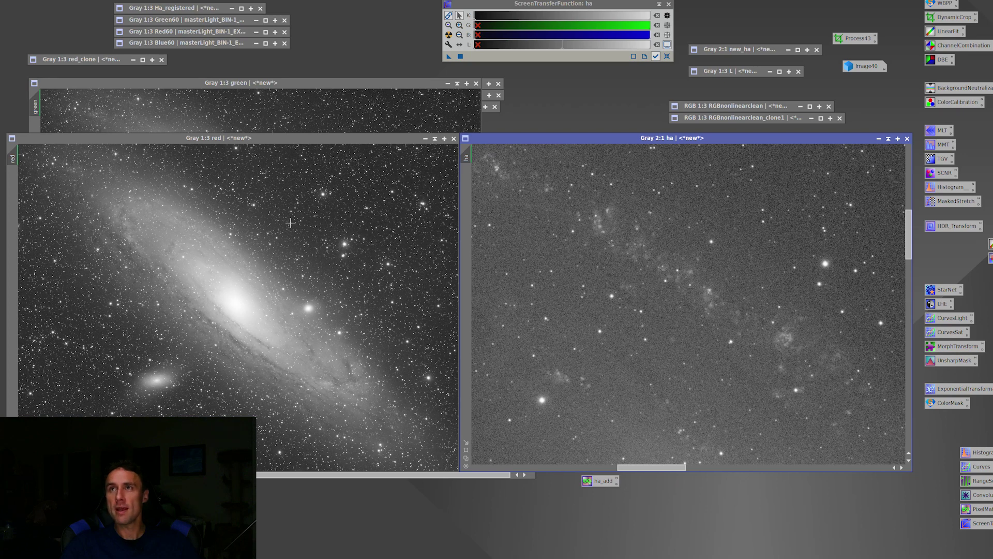
# Match the red view to ha, zoom both out to the whole galaxy, and fine-tune the ha window position
pyautogui.moveTo(475, 158); pyautogui.dragTo(12, 161)
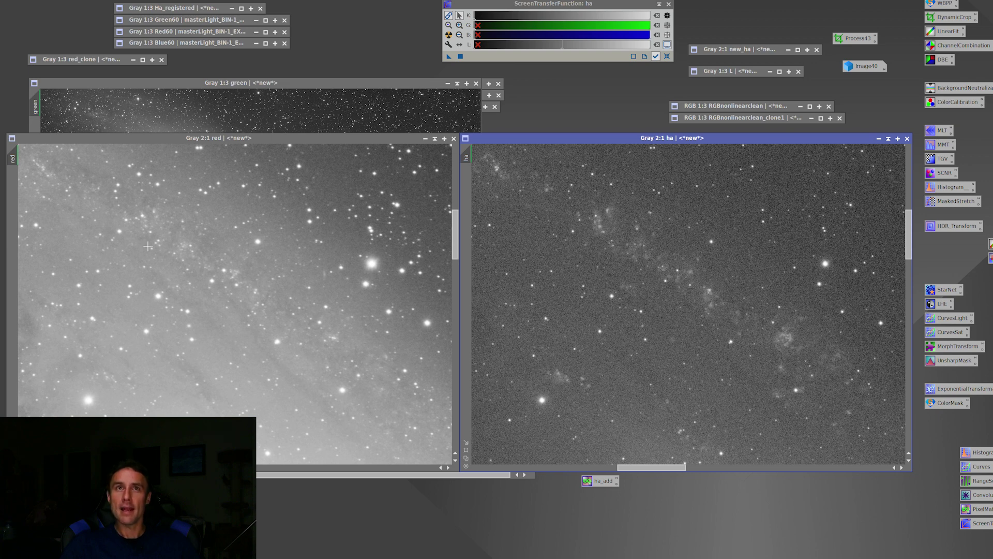
pyautogui.click(77, 176)
pyautogui.scroll(-3, 78, 176)
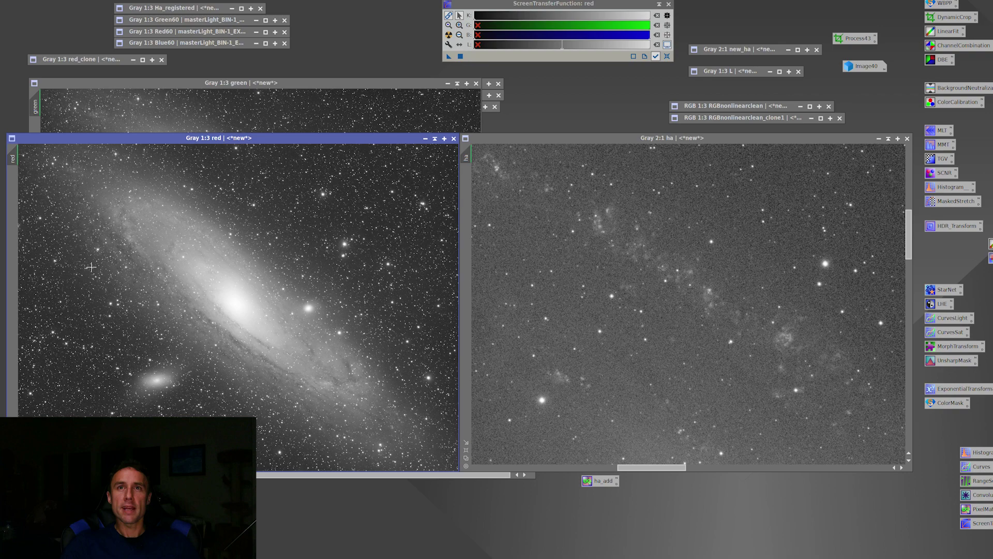
pyautogui.click(647, 302)
pyautogui.scroll(-3, 647, 302)
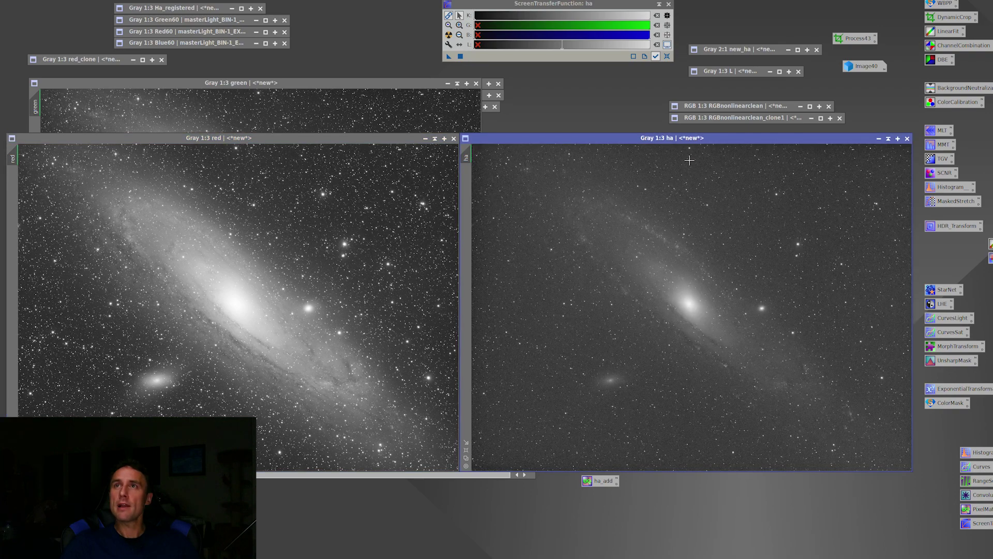
pyautogui.moveTo(692, 140); pyautogui.dragTo(687, 143)
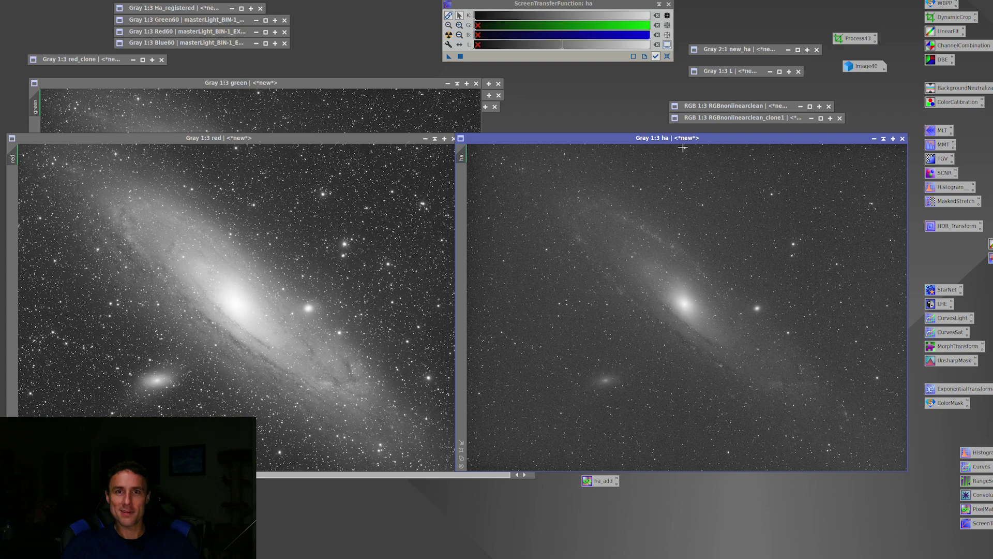
pyautogui.moveTo(680, 146); pyautogui.dragTo(698, 153)
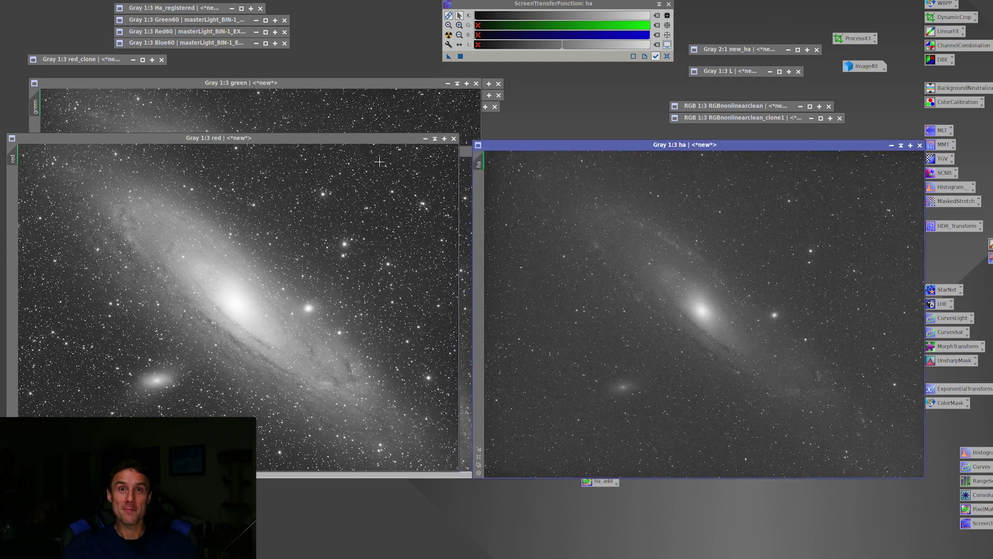
pyautogui.moveTo(680, 148); pyautogui.dragTo(674, 121)
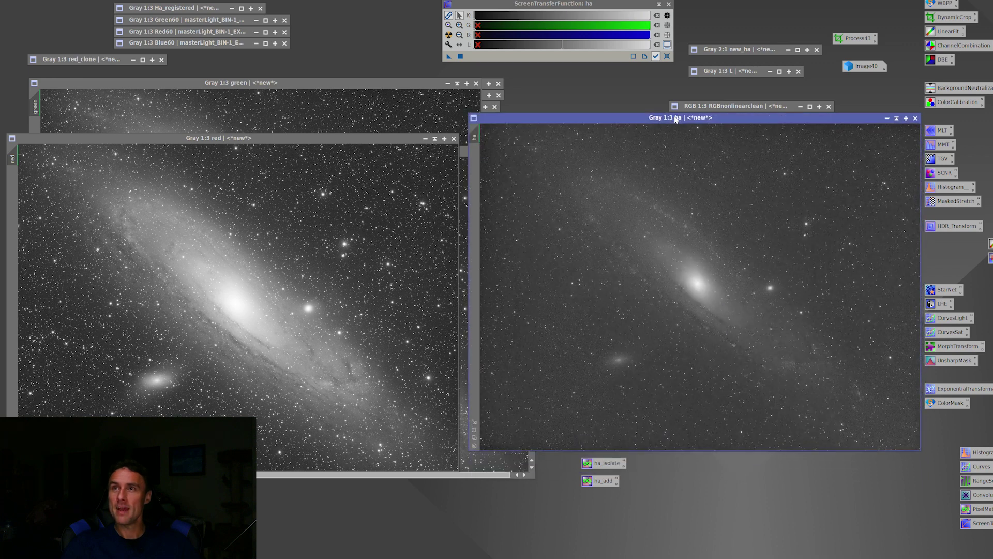
pyautogui.doubleClick(600, 479)
pyautogui.moveTo(795, 176); pyautogui.dragTo(458, 264)
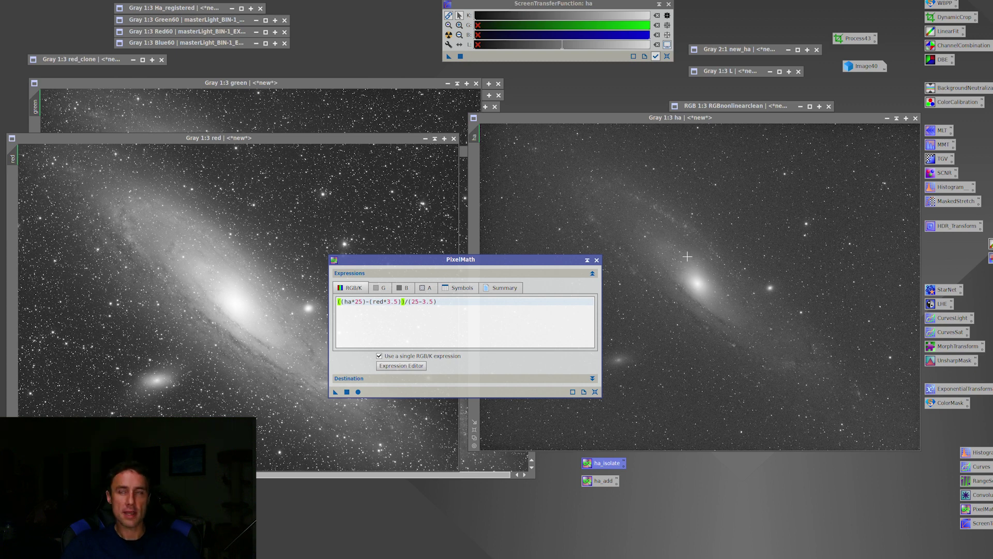
pyautogui.moveTo(524, 263); pyautogui.dragTo(608, 256)
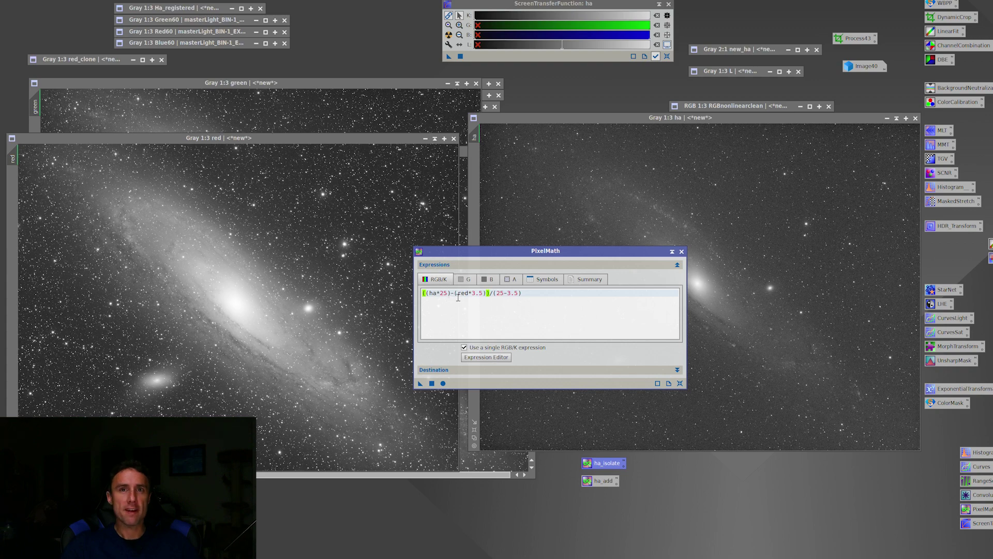
pyautogui.click(681, 251)
# Restore the iconized new_ha image and move its window to the right
pyautogui.doubleClick(743, 47)
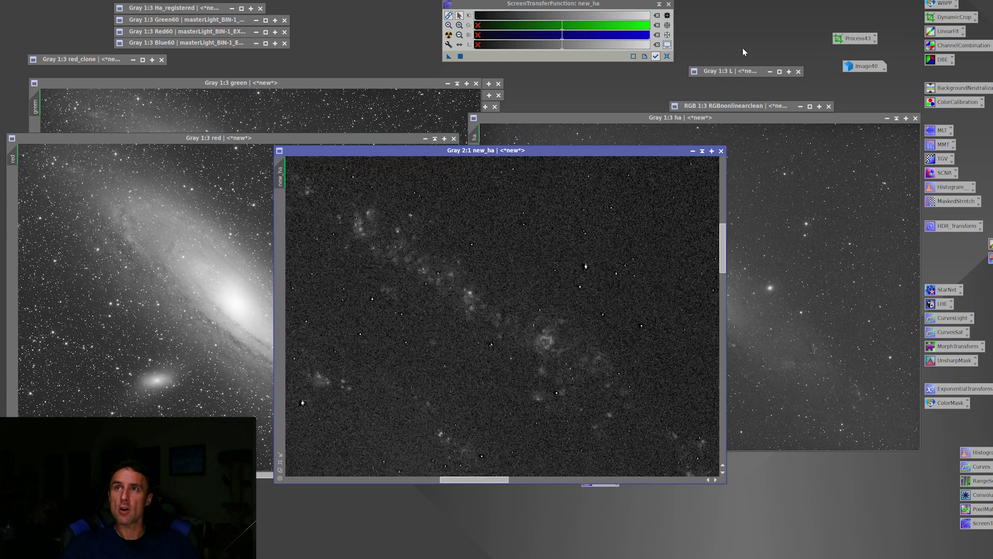
pyautogui.scroll(-2, 533, 258)
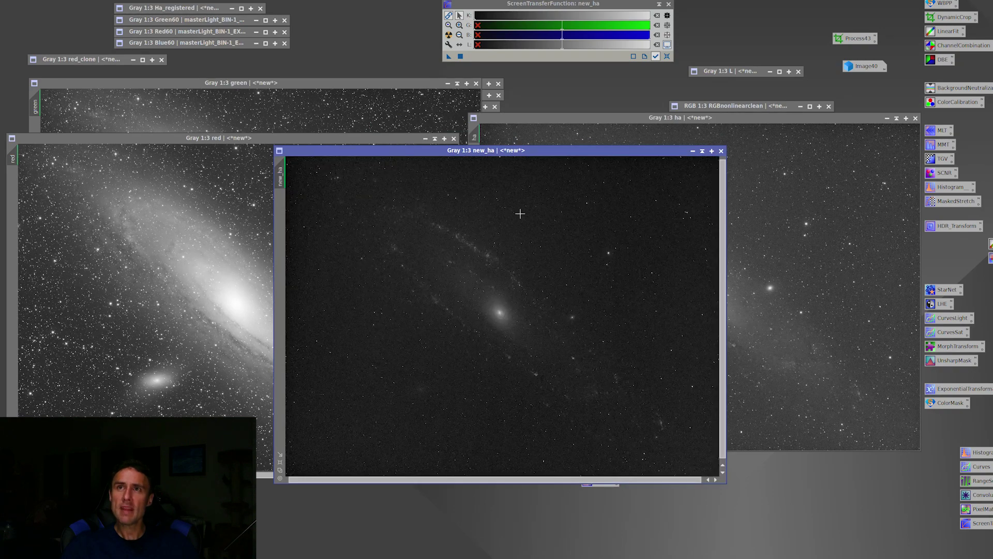
pyautogui.scroll(1, 510, 153)
pyautogui.moveTo(511, 150); pyautogui.dragTo(731, 154)
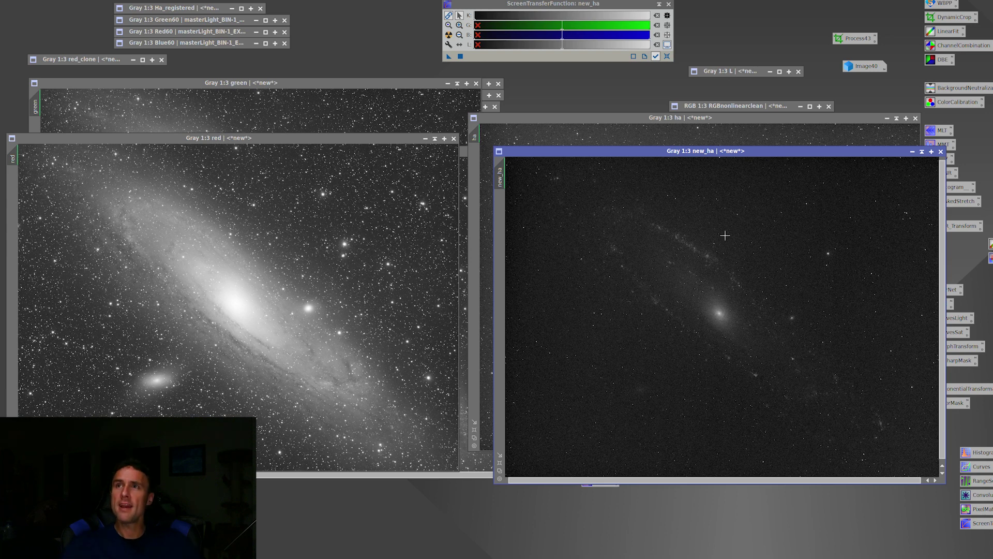
# Zoom in and pan across new_ha's arm knots and core, then zoom back to 1:3
pyautogui.scroll(3, 707, 281)
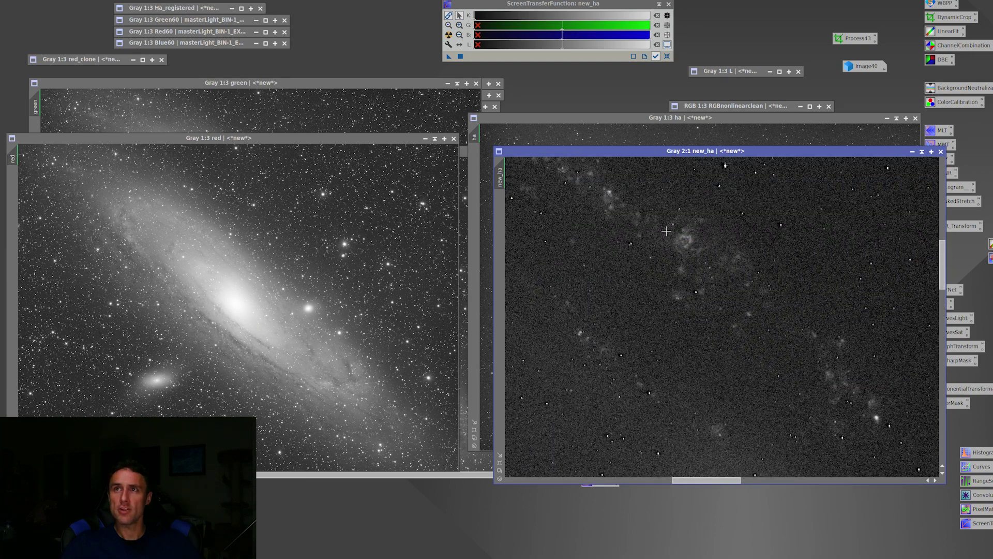
pyautogui.moveTo(666, 230); pyautogui.dragTo(756, 319)
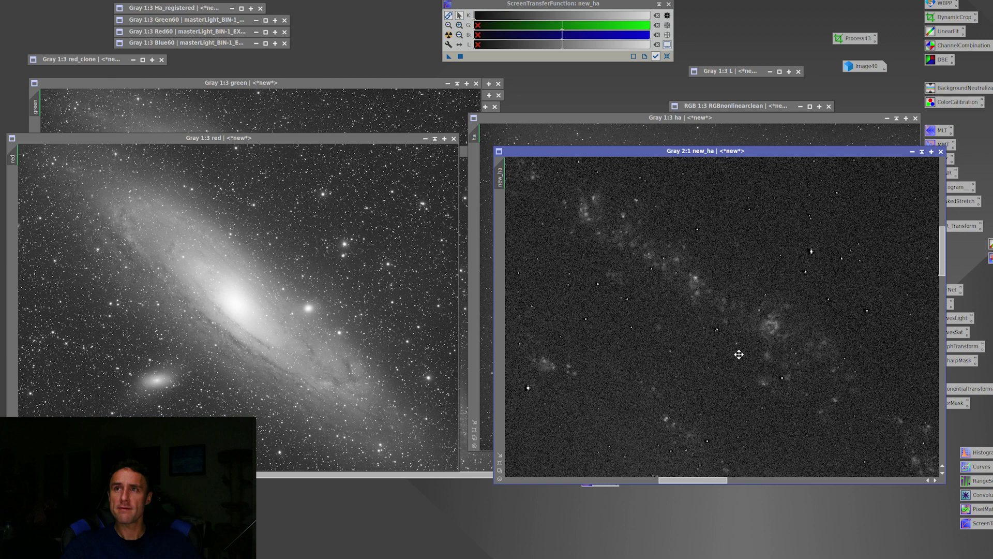
pyautogui.scroll(-2, 739, 352)
pyautogui.moveTo(821, 371); pyautogui.dragTo(769, 310)
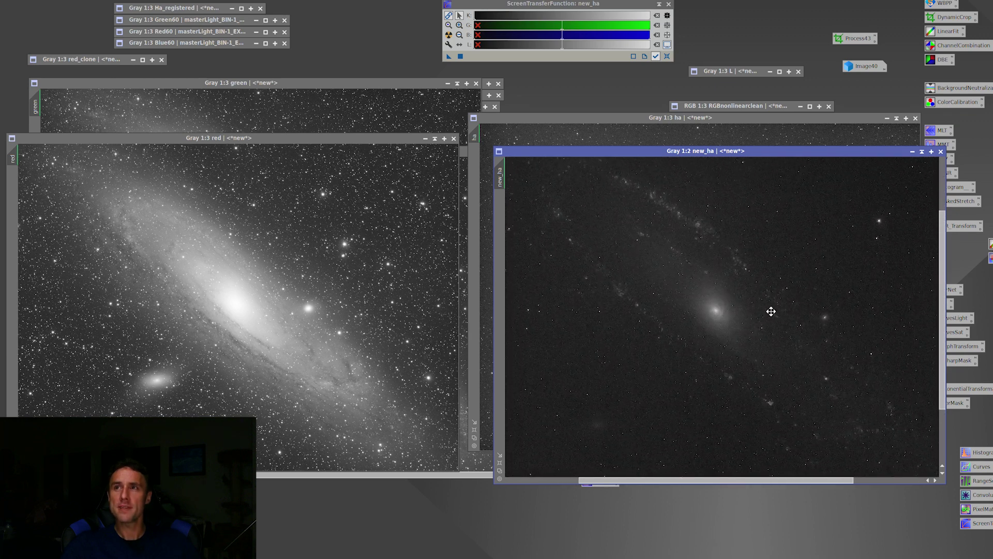
pyautogui.scroll(-1, 731, 318)
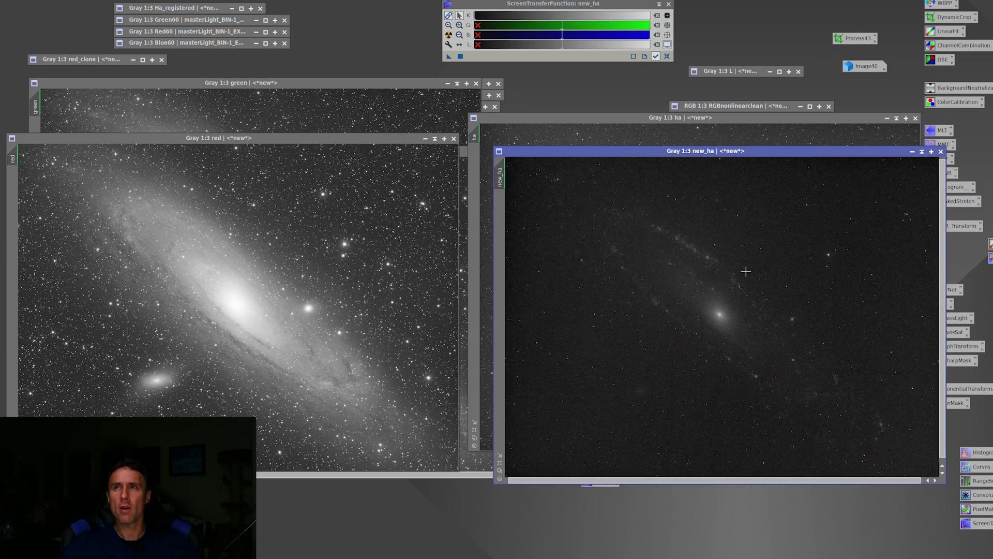
pyautogui.scroll(-1, 745, 271)
pyautogui.scroll(1, 745, 269)
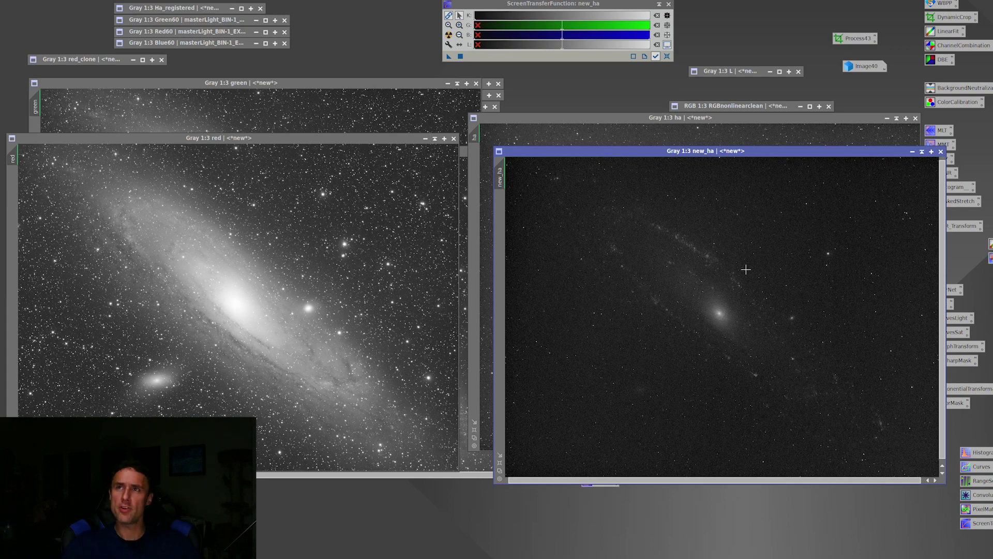
pyautogui.moveTo(692, 152); pyautogui.dragTo(686, 131)
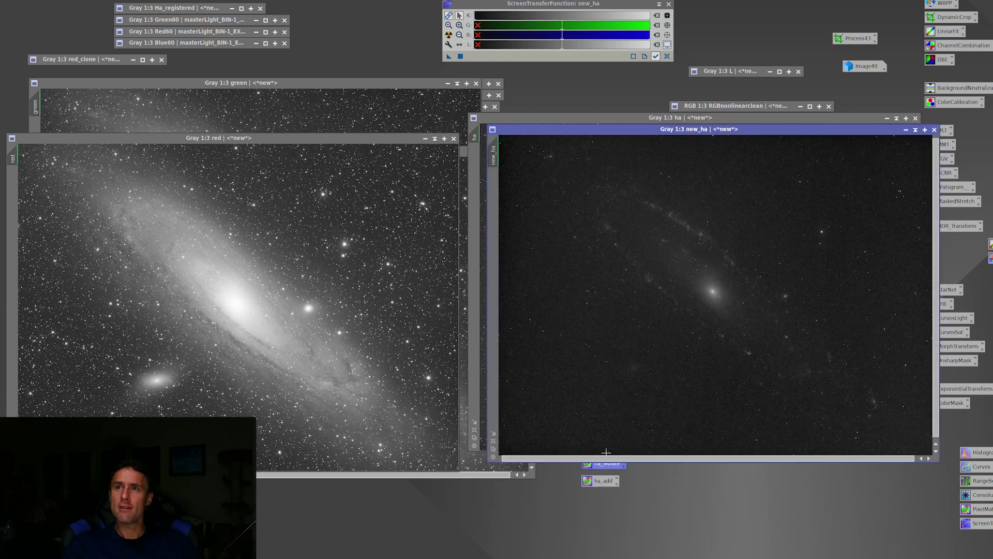
# Check the ha_add expression $T+(new_ha-Med(new_ha))*1, close it, and shade new_ha
pyautogui.doubleClick(597, 483)
pyautogui.moveTo(577, 253); pyautogui.dragTo(733, 235)
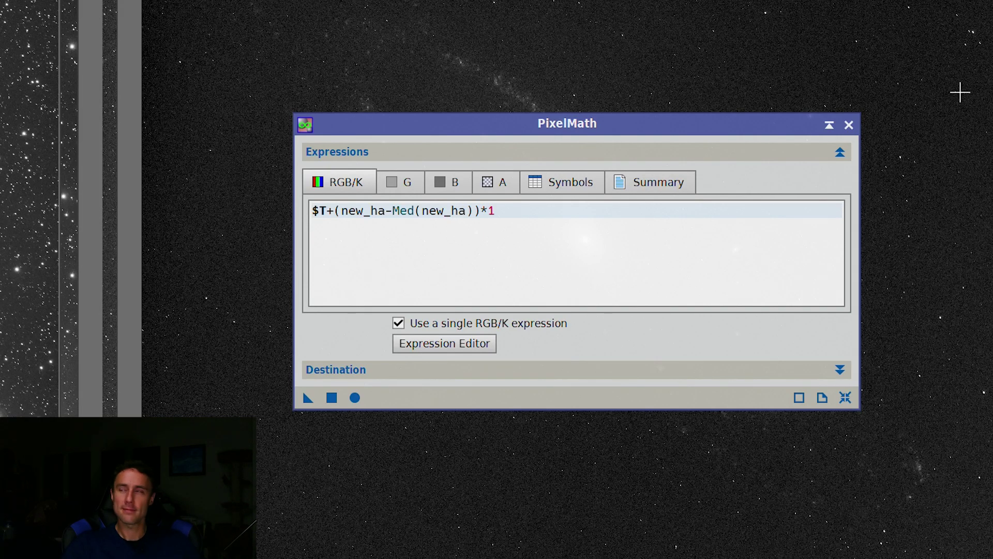
pyautogui.moveTo(814, 125); pyautogui.dragTo(790, 418)
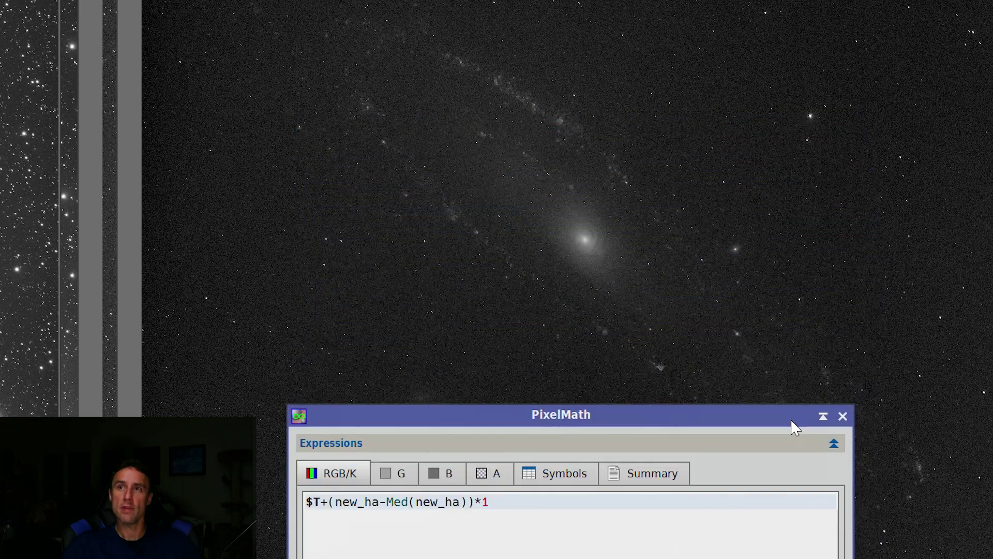
pyautogui.click(842, 417)
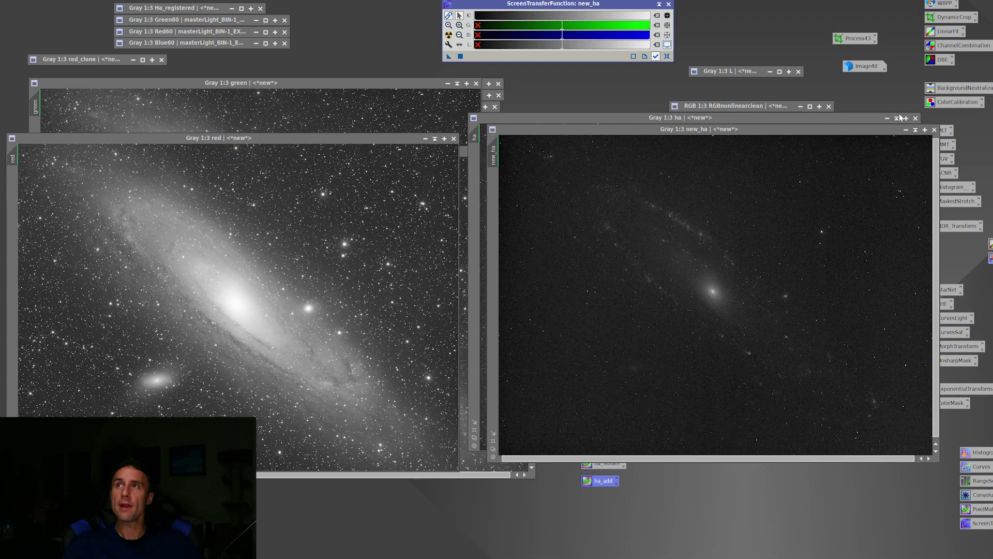
pyautogui.click(898, 119)
# Shade ha, place red_clone beside red at 3:1, and sync red to red_clone's view
pyautogui.click(897, 119)
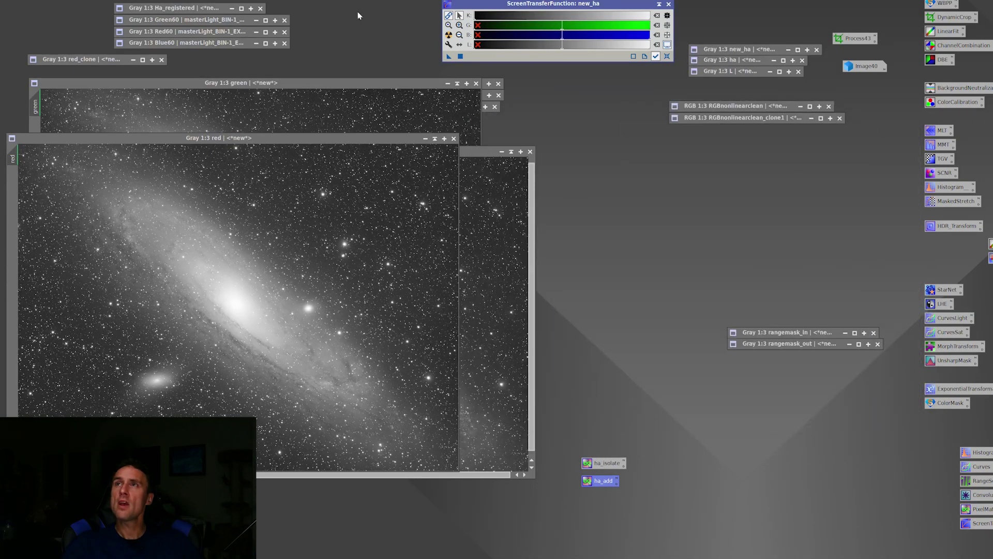
pyautogui.doubleClick(109, 58)
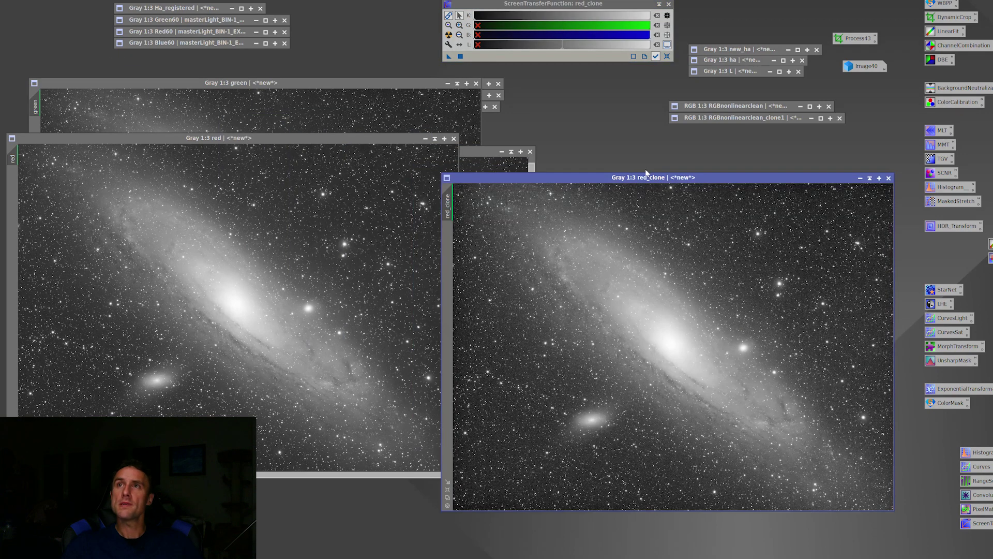
pyautogui.moveTo(649, 179); pyautogui.dragTo(667, 139)
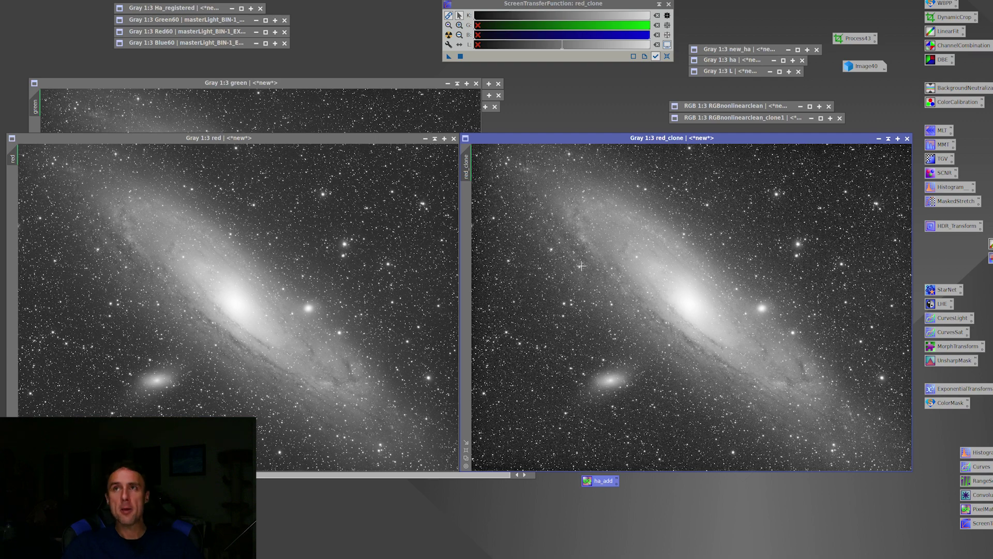
pyautogui.scroll(4, 673, 267)
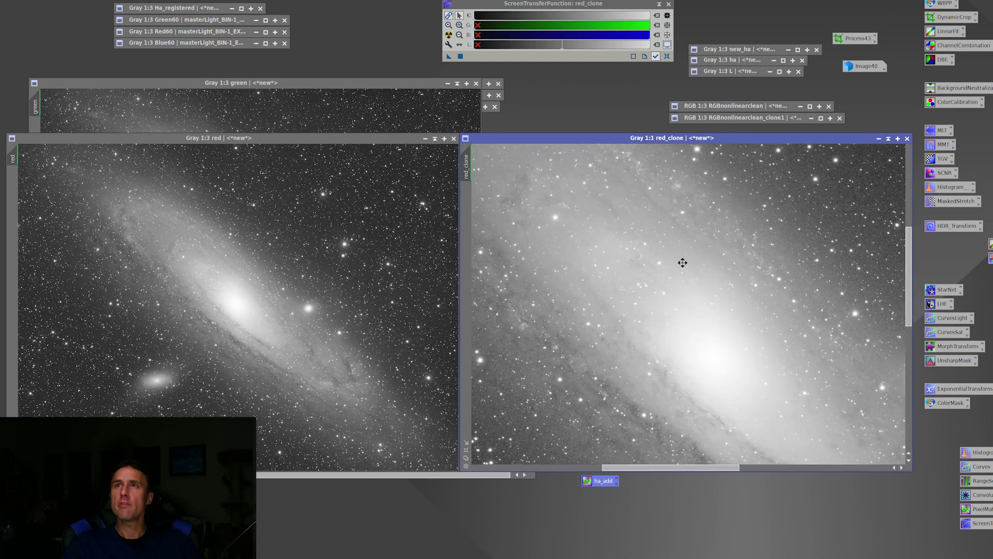
pyautogui.moveTo(669, 271); pyautogui.dragTo(721, 292)
pyautogui.moveTo(466, 165); pyautogui.dragTo(13, 158)
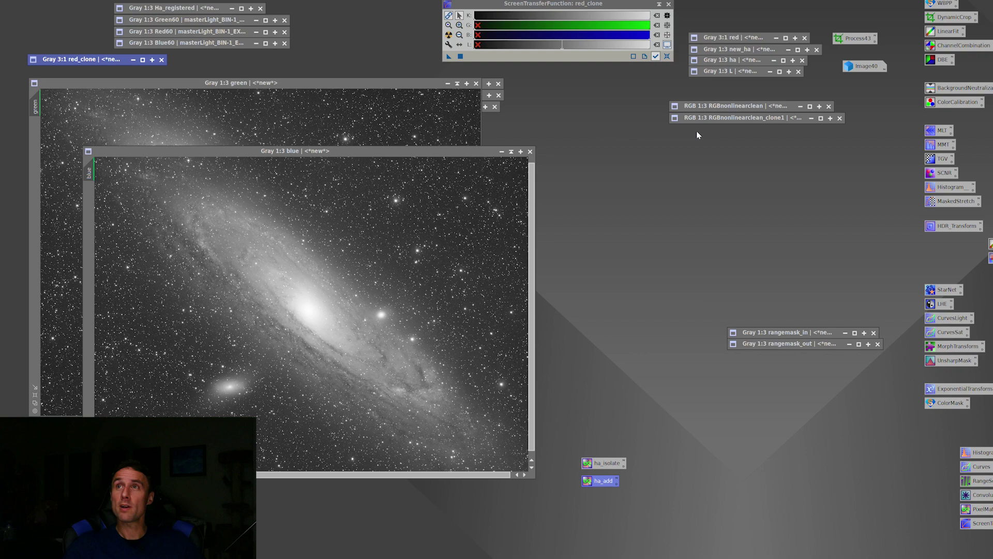
# Restore RGBnonlinearclean, maximize it, and zoom it to fit the workspace
pyautogui.doubleClick(747, 107)
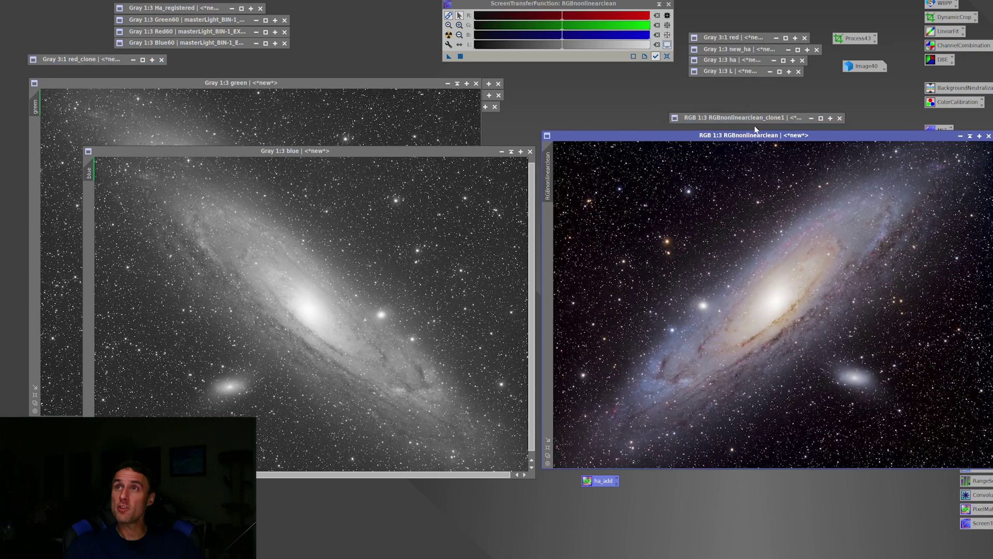
pyautogui.moveTo(732, 144); pyautogui.dragTo(517, 147)
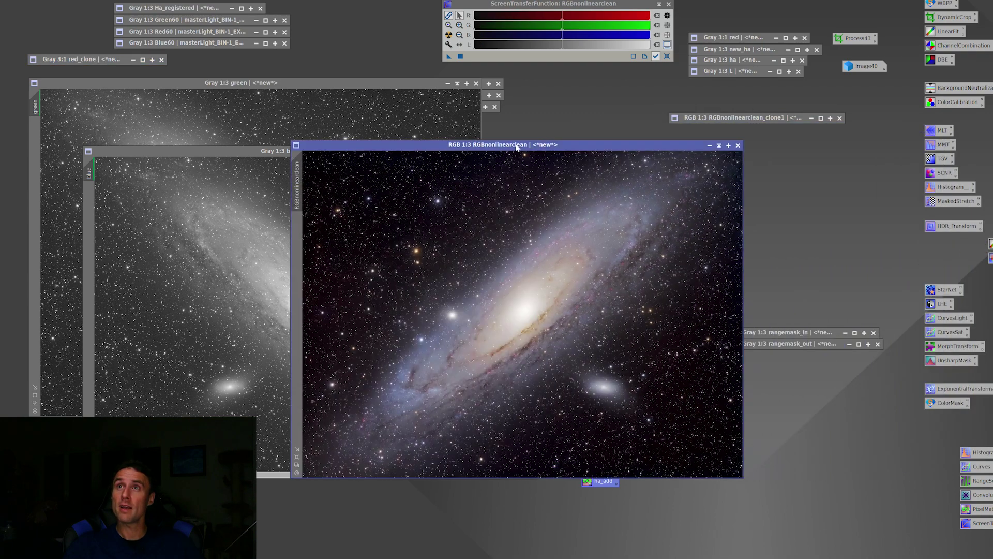
pyautogui.click(728, 146)
pyautogui.hotkey('ctrl', 'shift', 'z')
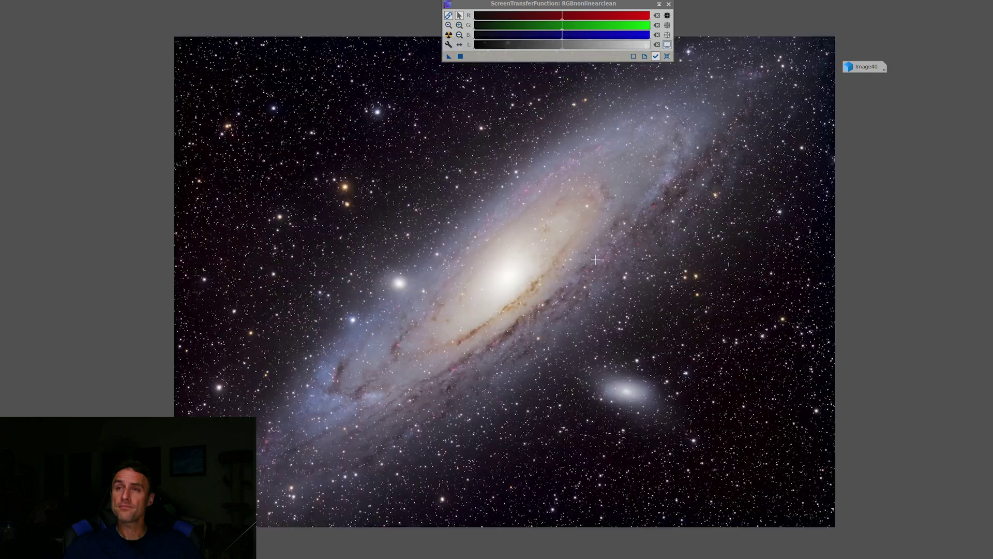
# Pan from the dust lane out to the faint arm's pink clusters, then back to the core
pyautogui.scroll(2, 525, 226)
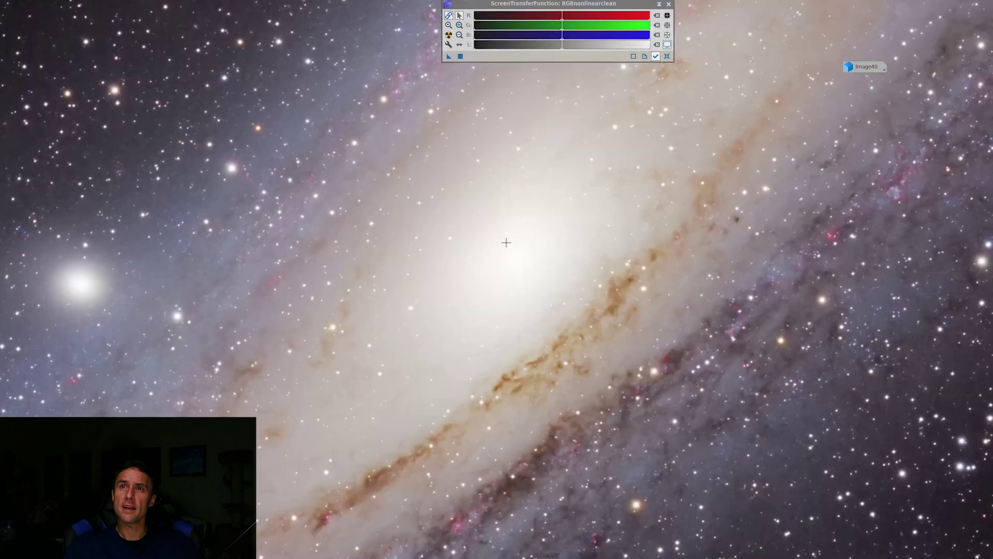
pyautogui.moveTo(523, 344); pyautogui.dragTo(575, 287)
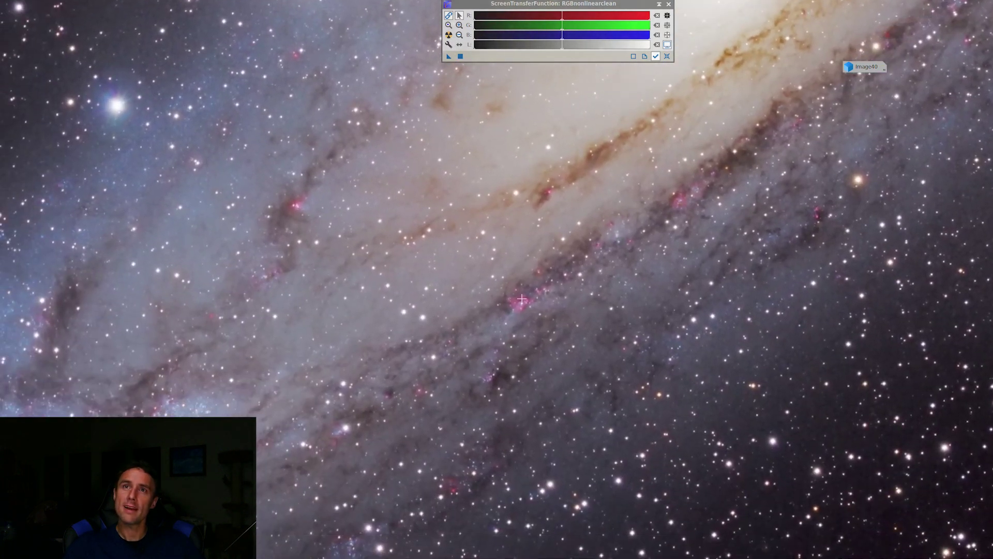
pyautogui.scroll(-3, 514, 312)
pyautogui.scroll(3, 518, 309)
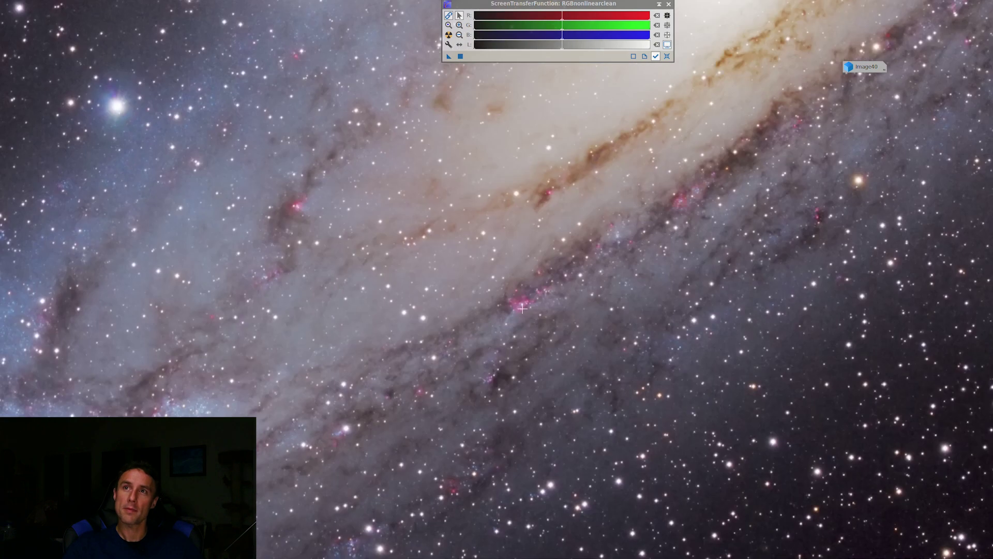
pyautogui.moveTo(515, 310); pyautogui.dragTo(655, 225)
pyautogui.moveTo(437, 347); pyautogui.dragTo(541, 287)
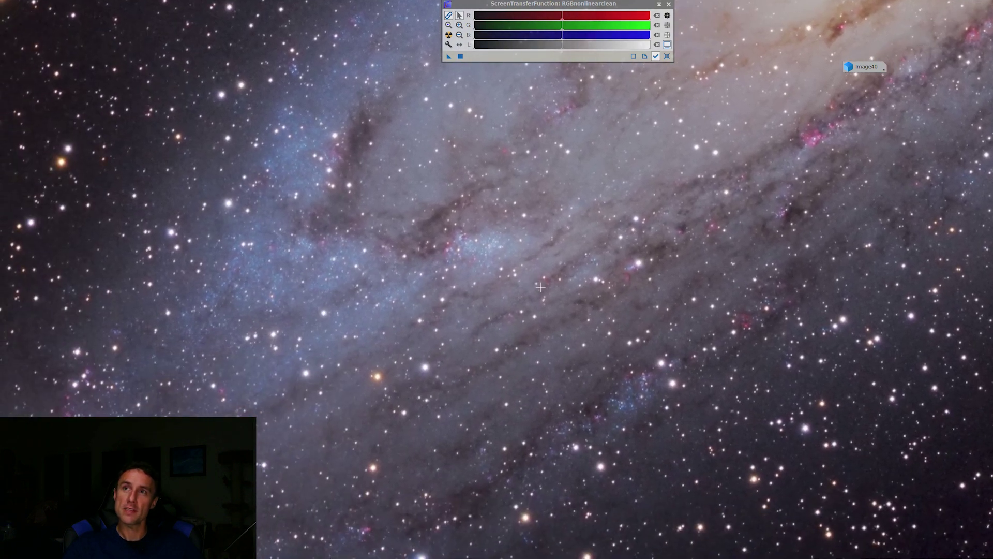
pyautogui.moveTo(367, 343); pyautogui.dragTo(539, 274)
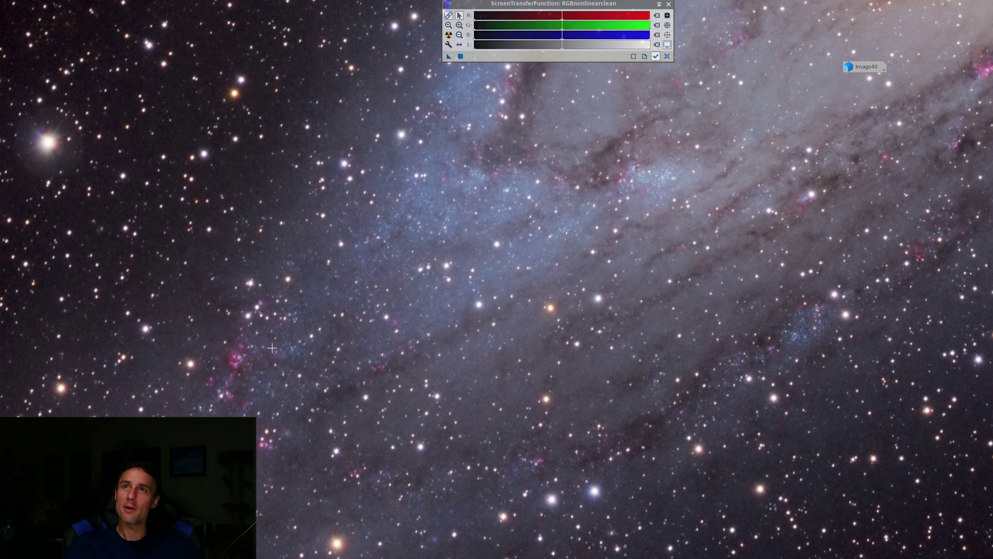
pyautogui.moveTo(569, 168); pyautogui.dragTo(517, 310)
pyautogui.scroll(-1, 731, 175)
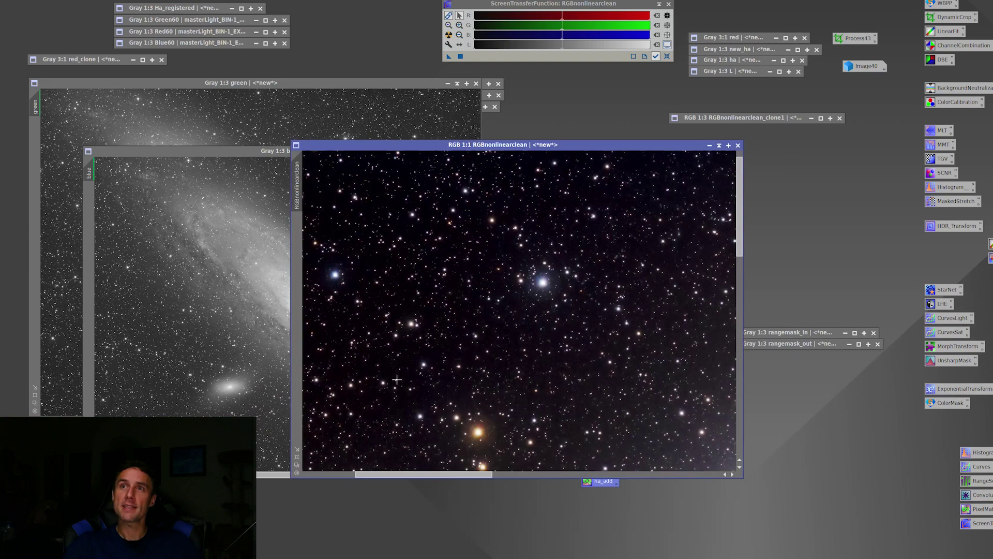
# Pan the Ha-enhanced image away from the core to the star-filled outer arm
pyautogui.scroll(-2, 393, 370)
pyautogui.scroll(5, 552, 291)
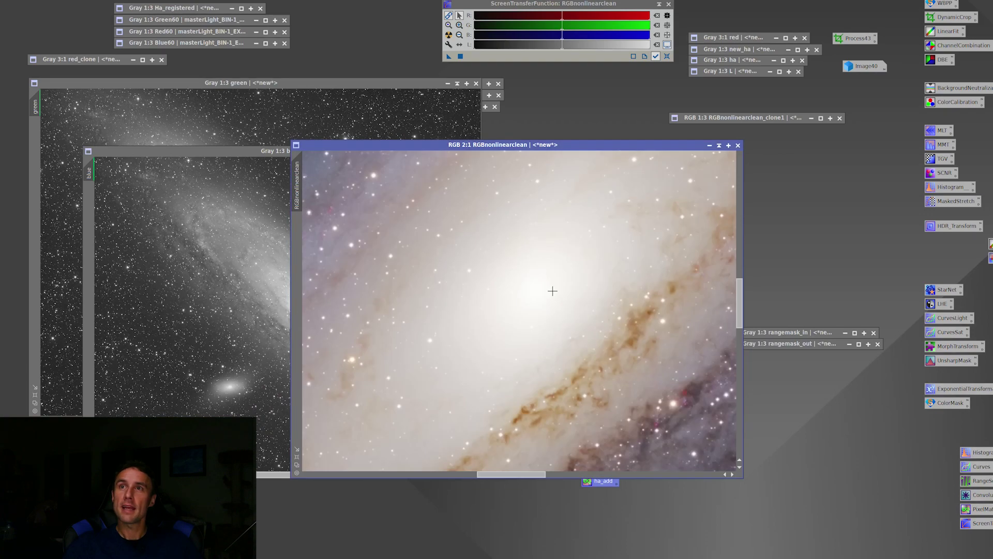
pyautogui.moveTo(552, 291); pyautogui.dragTo(473, 378)
pyautogui.moveTo(660, 452)
pyautogui.mouseDown()
pyautogui.moveTo(518, 310)
pyautogui.moveTo(565, 410)
pyautogui.mouseUp()
pyautogui.moveTo(480, 253)
pyautogui.mouseDown()
pyautogui.moveTo(533, 243)
pyautogui.moveTo(550, 214)
pyautogui.mouseUp()
# Set RGBnonlinearclean_clone1 beside it with a matched view, then maximize RGBnonlinearclean
pyautogui.moveTo(579, 146); pyautogui.dragTo(807, 144)
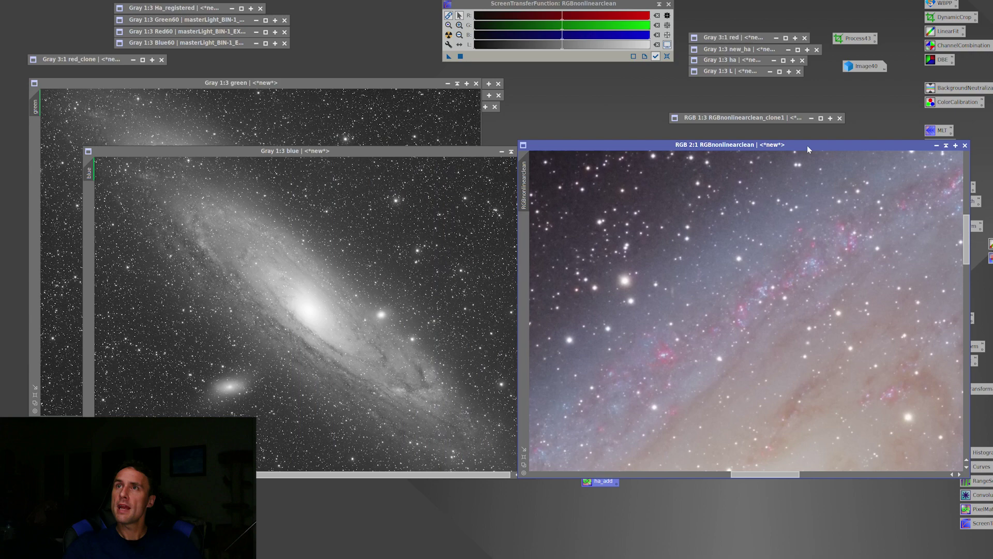
pyautogui.doubleClick(802, 118)
pyautogui.moveTo(638, 169); pyautogui.dragTo(390, 146)
pyautogui.moveTo(531, 178)
pyautogui.mouseDown()
pyautogui.moveTo(343, 197)
pyautogui.moveTo(73, 197)
pyautogui.mouseUp()
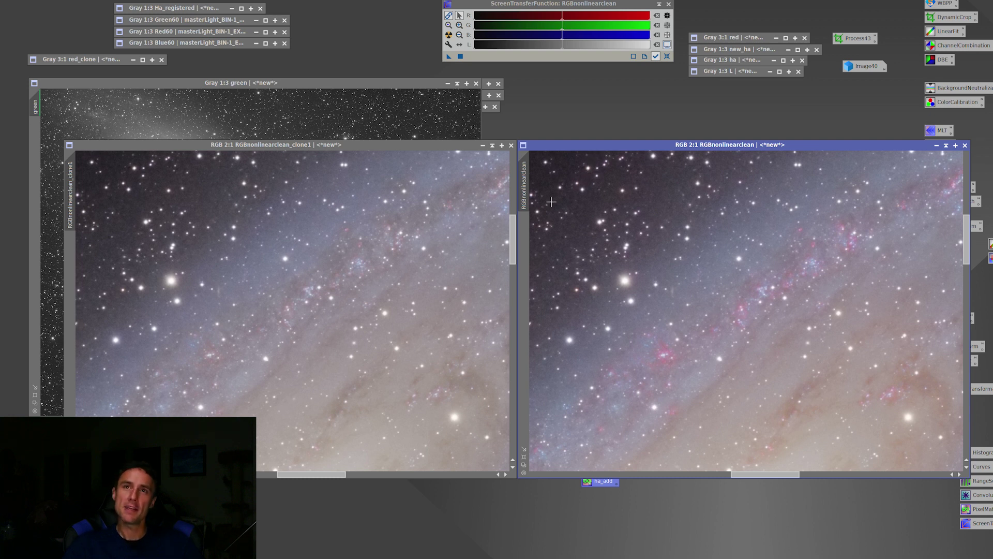
pyautogui.click(955, 145)
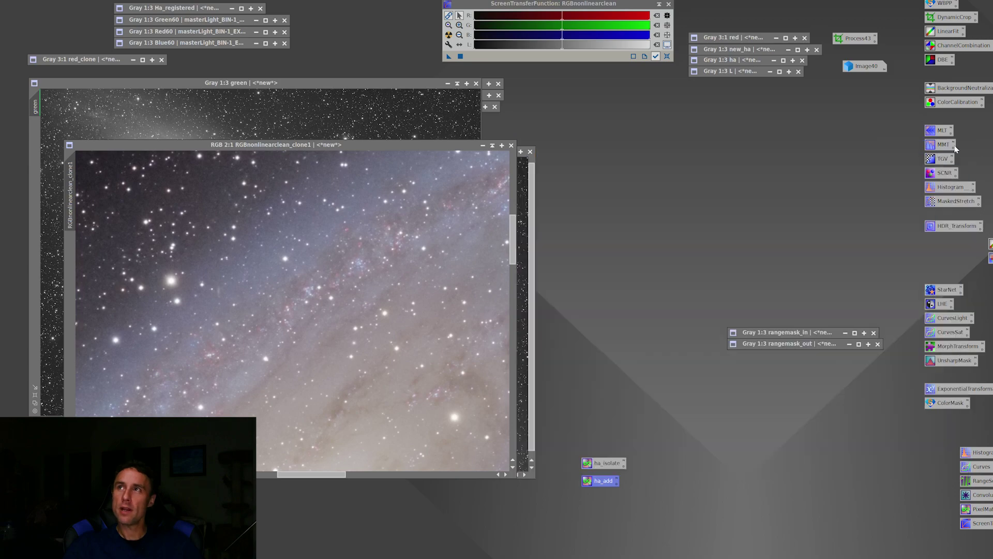
pyautogui.scroll(-3, 429, 315)
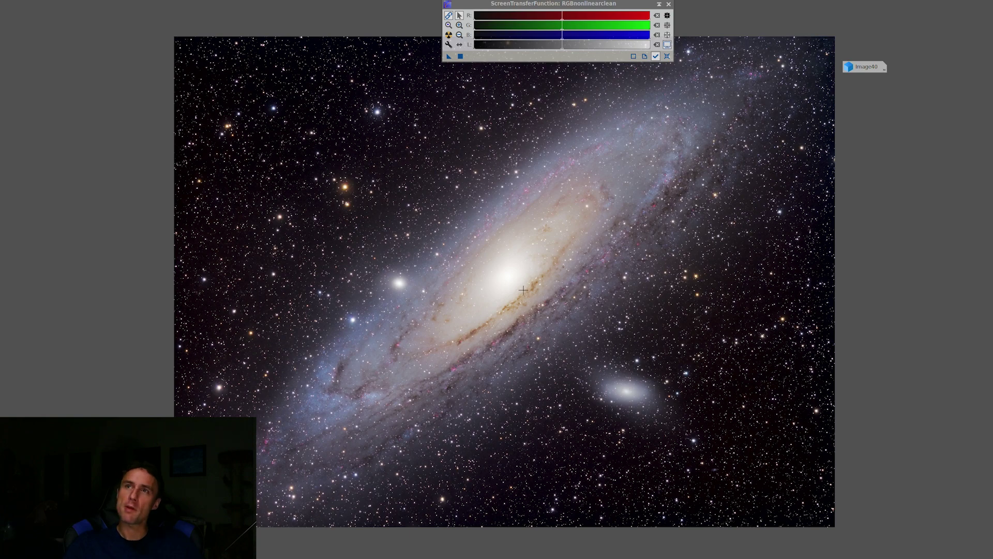
pyautogui.scroll(3, 436, 302)
pyautogui.moveTo(369, 334); pyautogui.dragTo(500, 239)
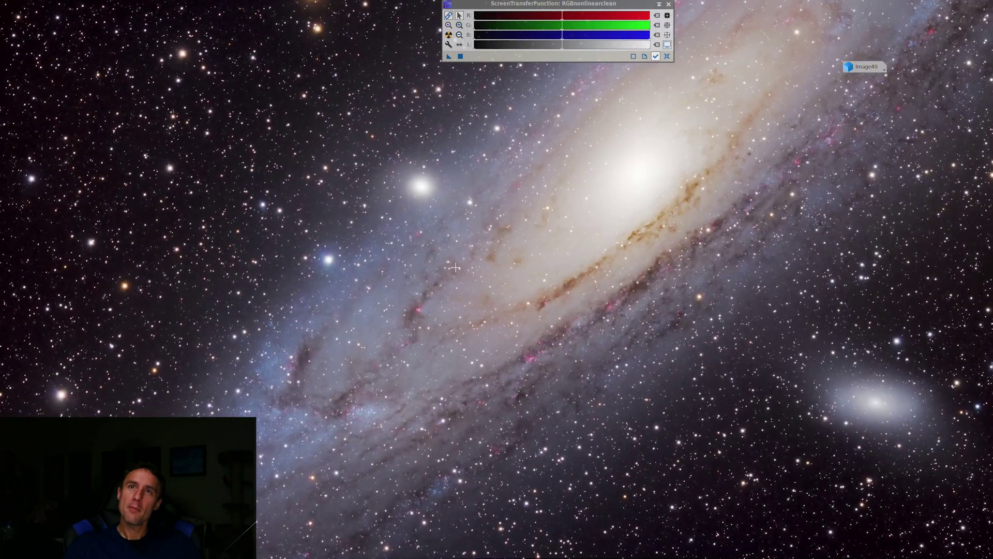
pyautogui.moveTo(322, 359); pyautogui.dragTo(354, 289)
pyautogui.moveTo(739, 115); pyautogui.dragTo(422, 384)
pyautogui.moveTo(563, 214); pyautogui.dragTo(575, 318)
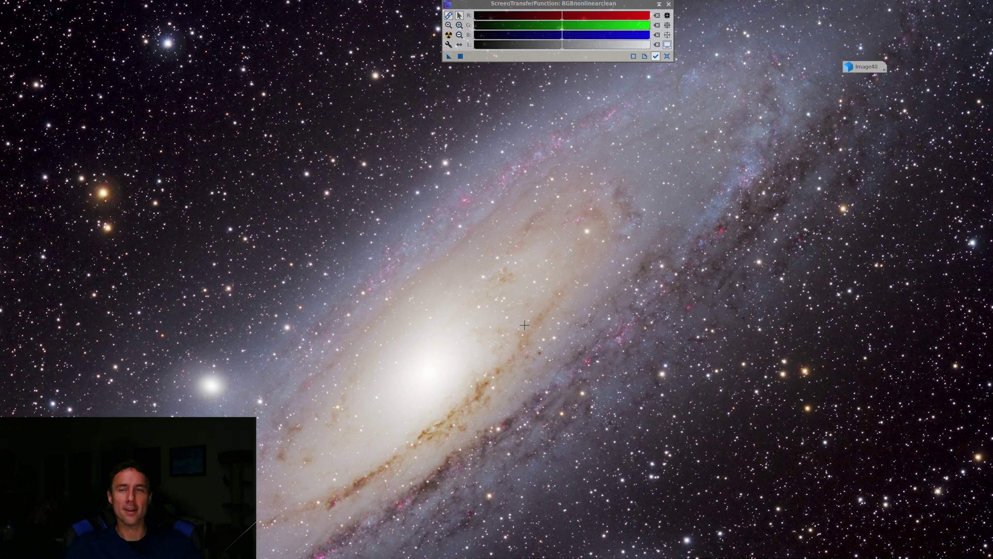
pyautogui.moveTo(477, 375); pyautogui.dragTo(550, 286)
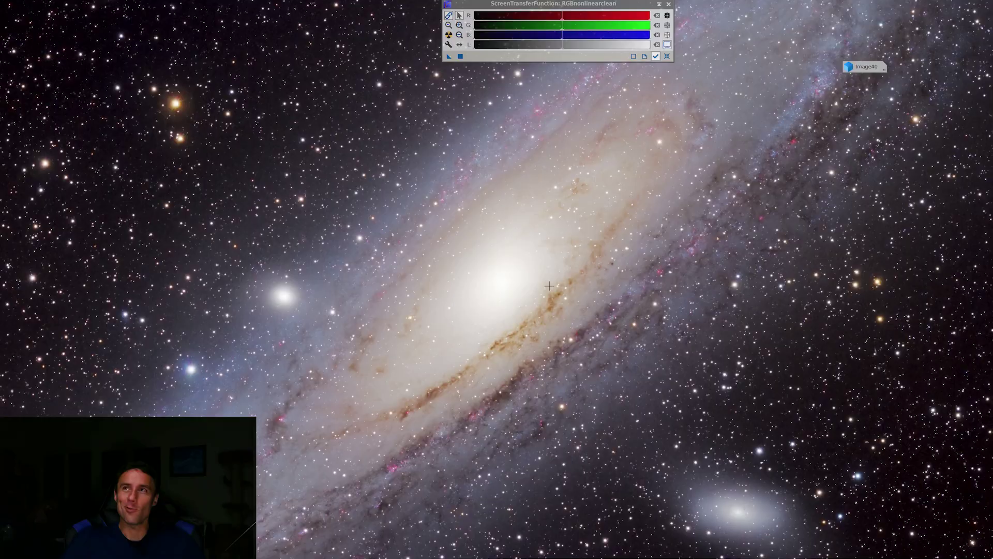
pyautogui.hotkey('ctrl', '-')
pyautogui.hotkey('ctrl', '-')
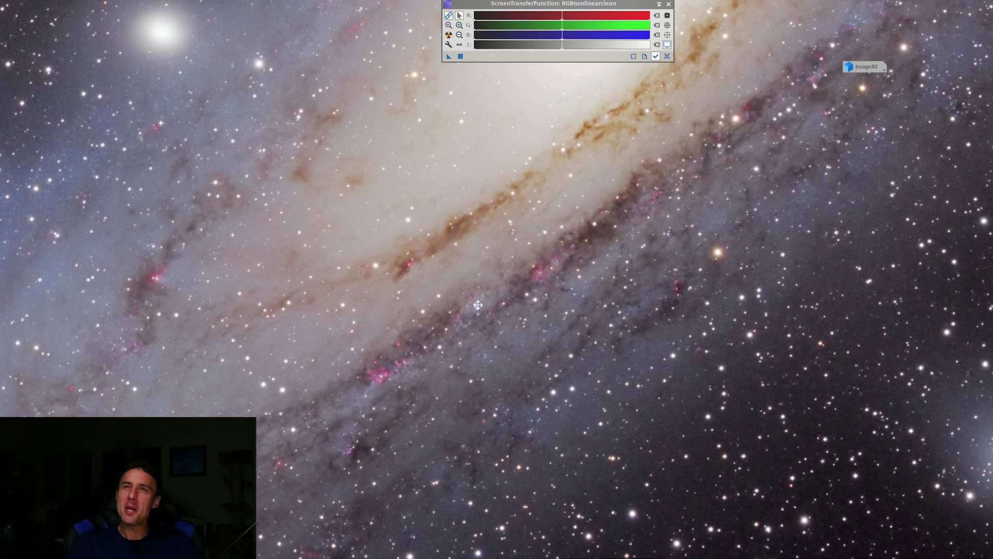
pyautogui.moveTo(478, 305); pyautogui.dragTo(641, 245)
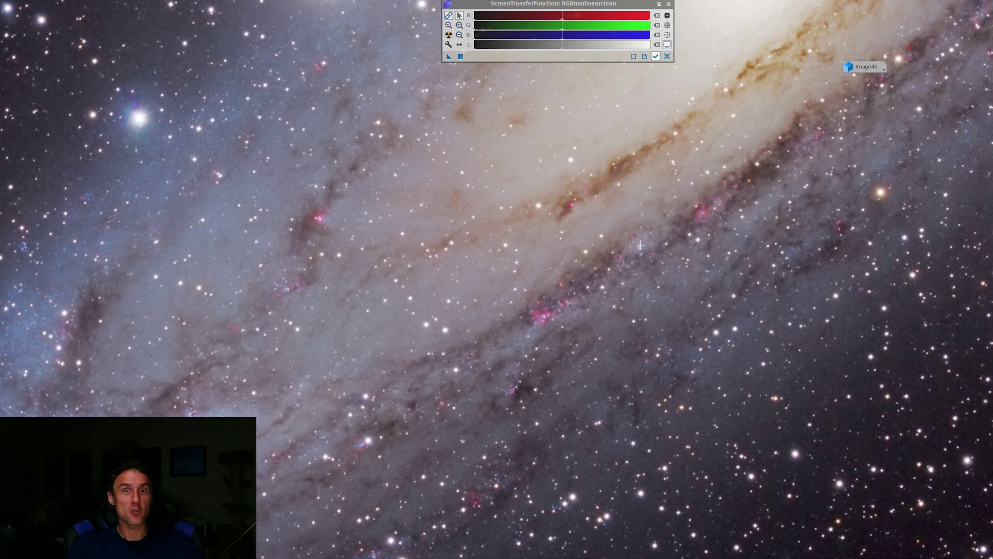
pyautogui.moveTo(607, 276); pyautogui.dragTo(562, 315)
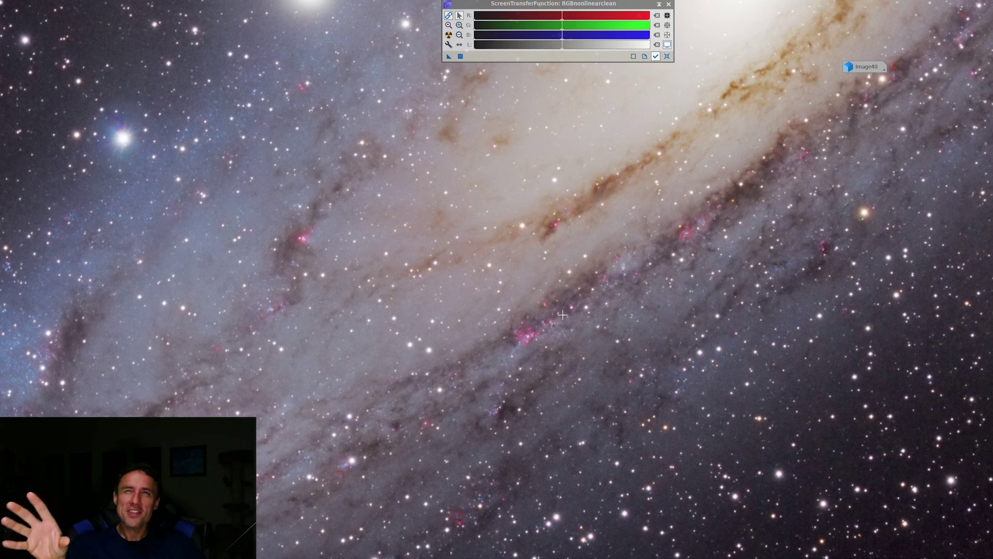
pyautogui.moveTo(528, 369); pyautogui.dragTo(554, 309)
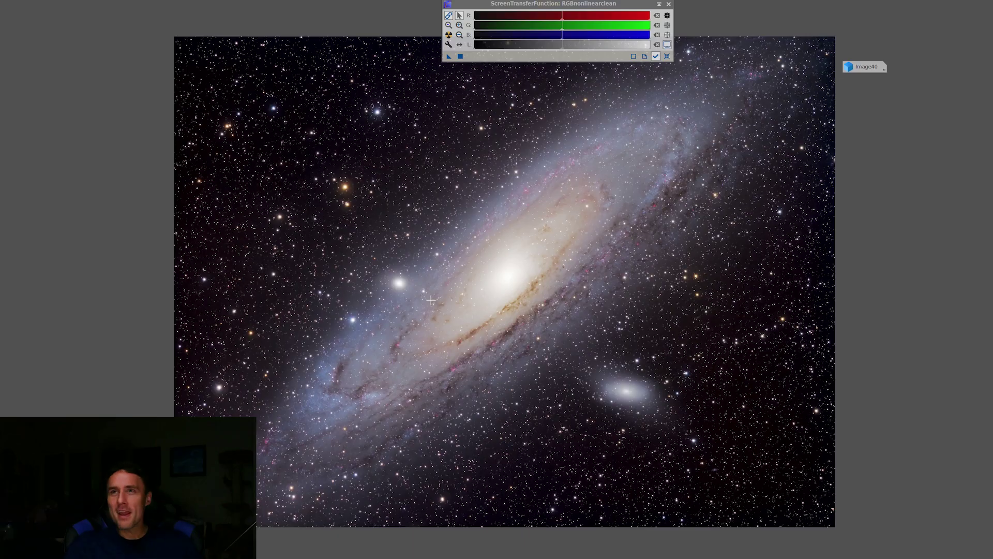
pyautogui.scroll(3, 383, 328)
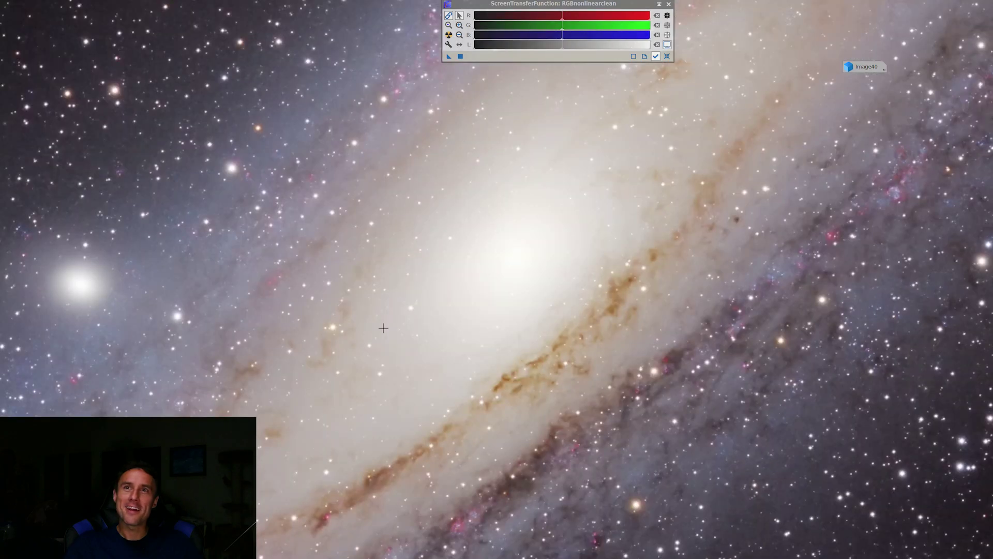
pyautogui.moveTo(362, 352); pyautogui.dragTo(611, 254)
pyautogui.scroll(-3, 611, 254)
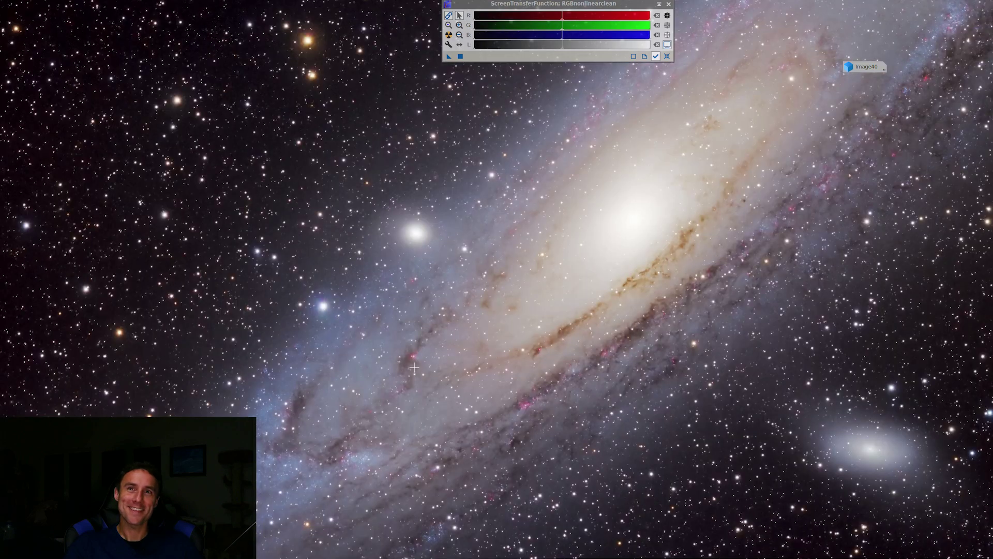
pyautogui.moveTo(400, 404); pyautogui.dragTo(422, 335)
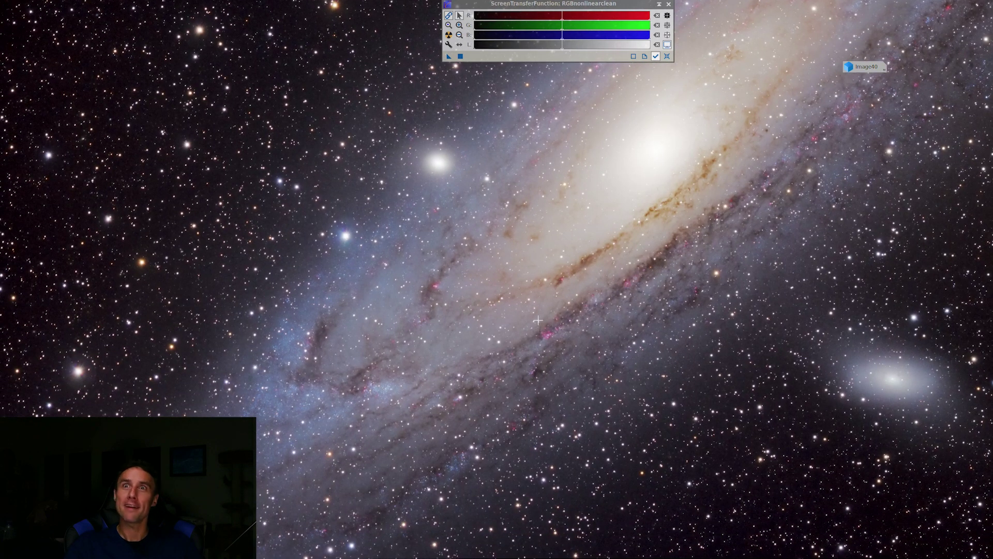
pyautogui.moveTo(536, 325); pyautogui.dragTo(433, 358)
pyautogui.moveTo(586, 288); pyautogui.dragTo(447, 409)
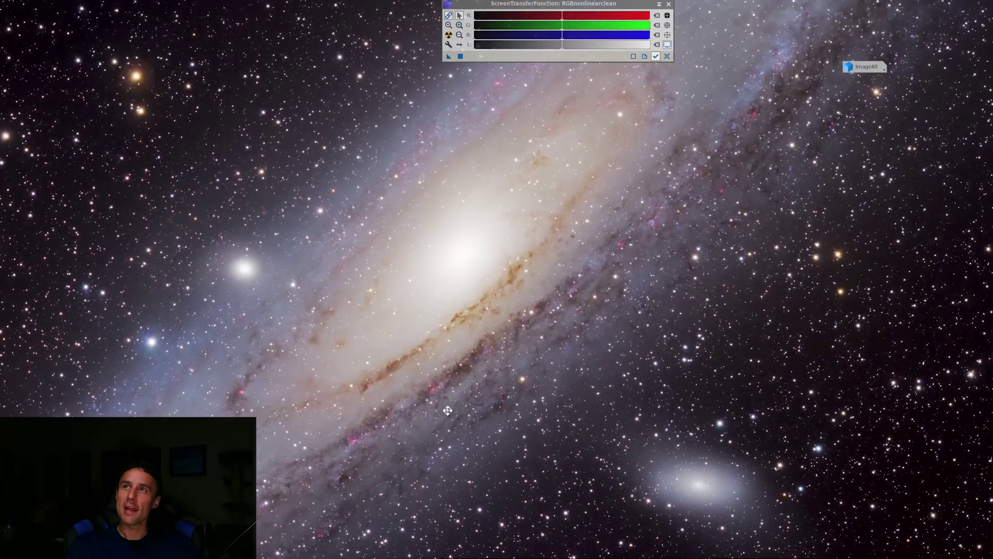